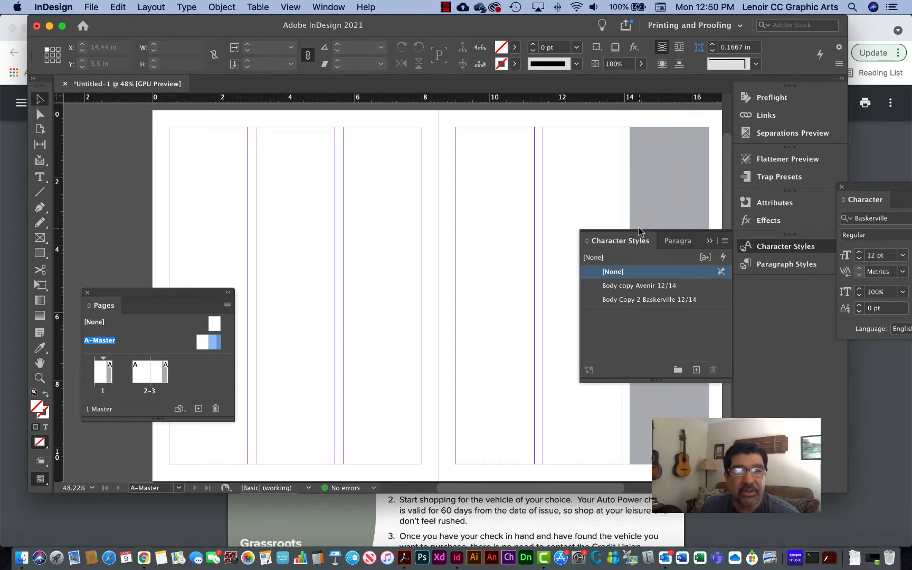
# - Reposition the Pages panel over the A-Master spread and make it taller
pyautogui.moveTo(192, 291); pyautogui.dragTo(188, 305)
pyautogui.scroll(3, 386, 255)
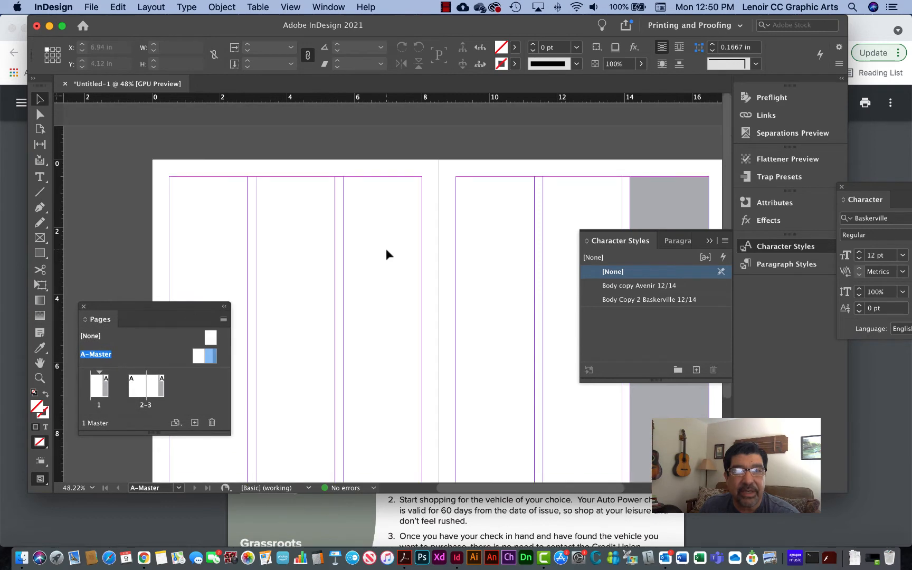
pyautogui.scroll(-4, 387, 254)
pyautogui.hscroll(-2, 387, 254)
pyautogui.hscroll(2, 386, 251)
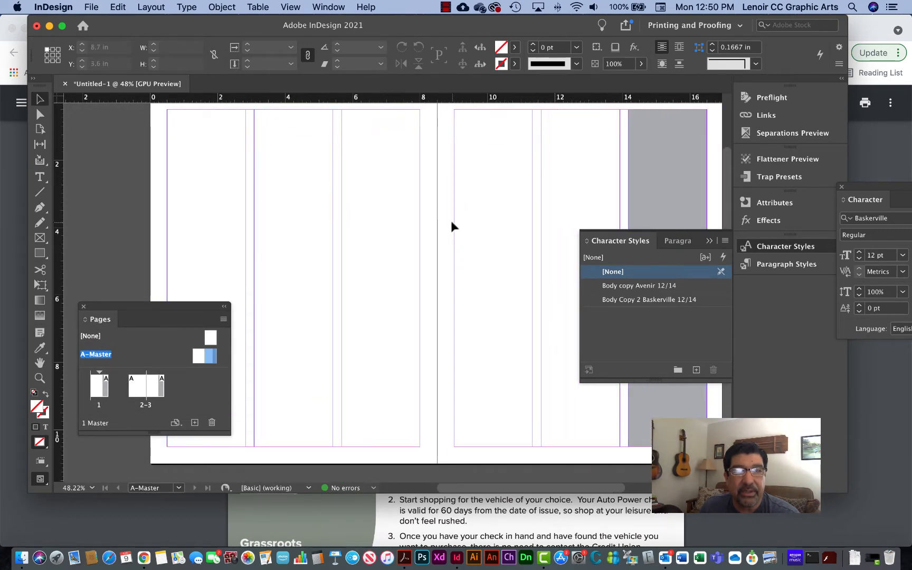
pyautogui.moveTo(140, 306); pyautogui.dragTo(268, 195)
pyautogui.moveTo(280, 323); pyautogui.dragTo(265, 426)
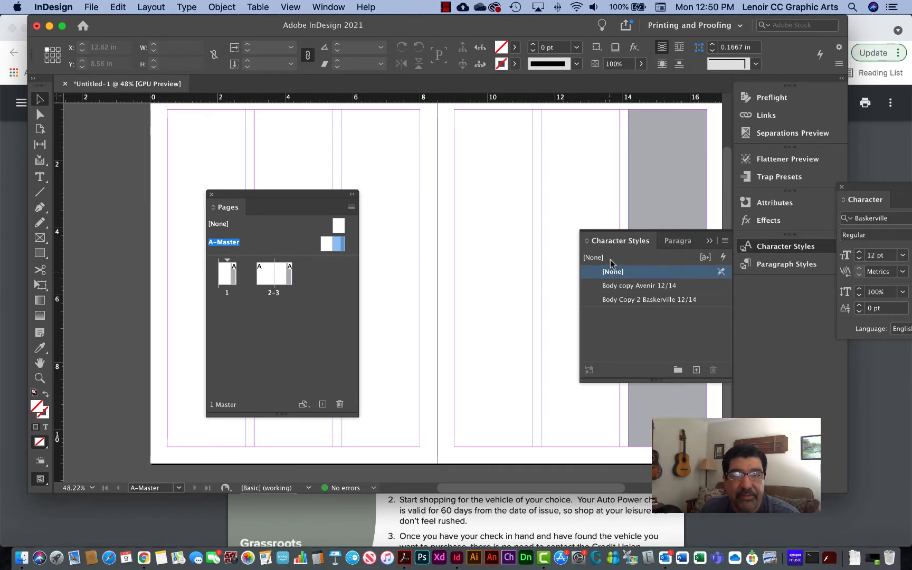
# - Review the document's paragraph styles and character styles, and move the Pages panel back to the spread's outer edge
pyautogui.click(680, 244)
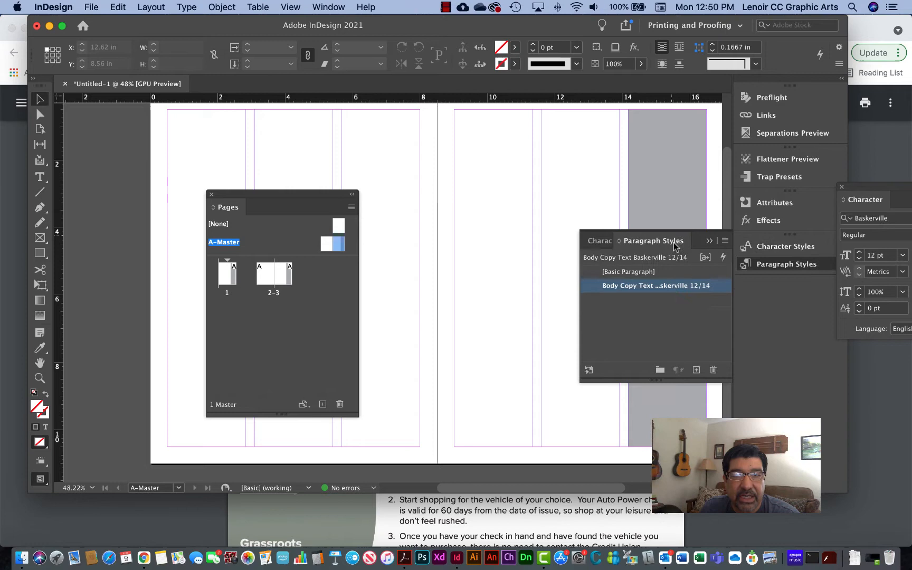
pyautogui.click(611, 243)
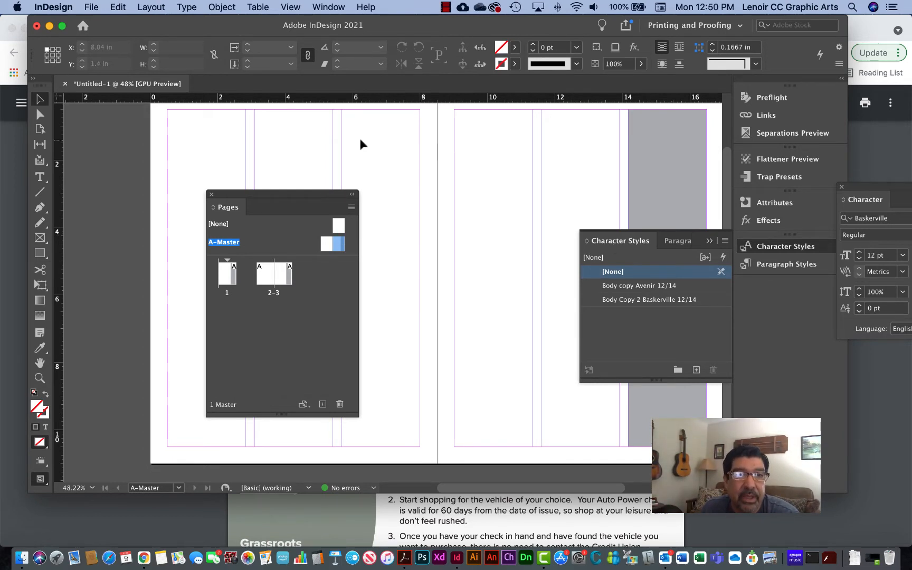
pyautogui.moveTo(271, 193); pyautogui.dragTo(149, 234)
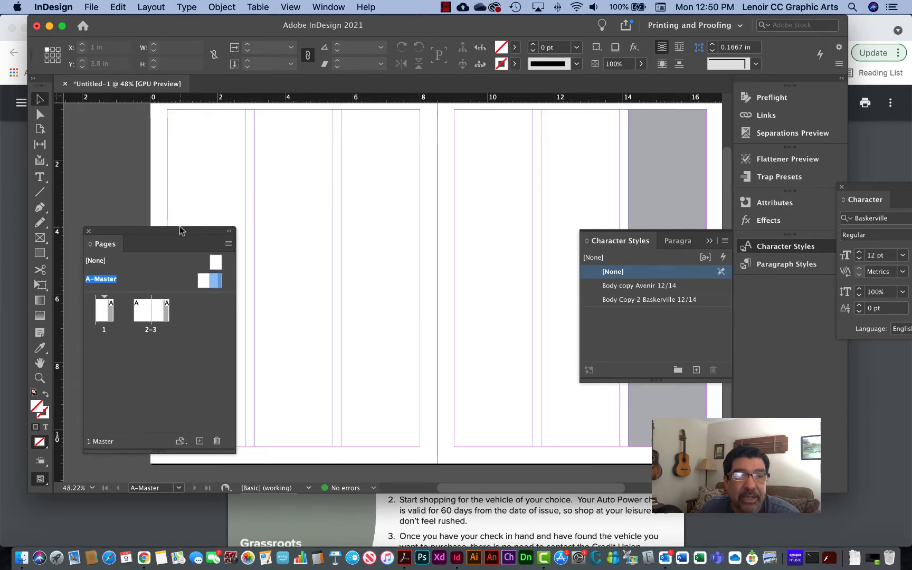
# - Open the right-hand page of A-Master and select its grey column rectangle
pyautogui.click(207, 283)
pyautogui.doubleClick(213, 286)
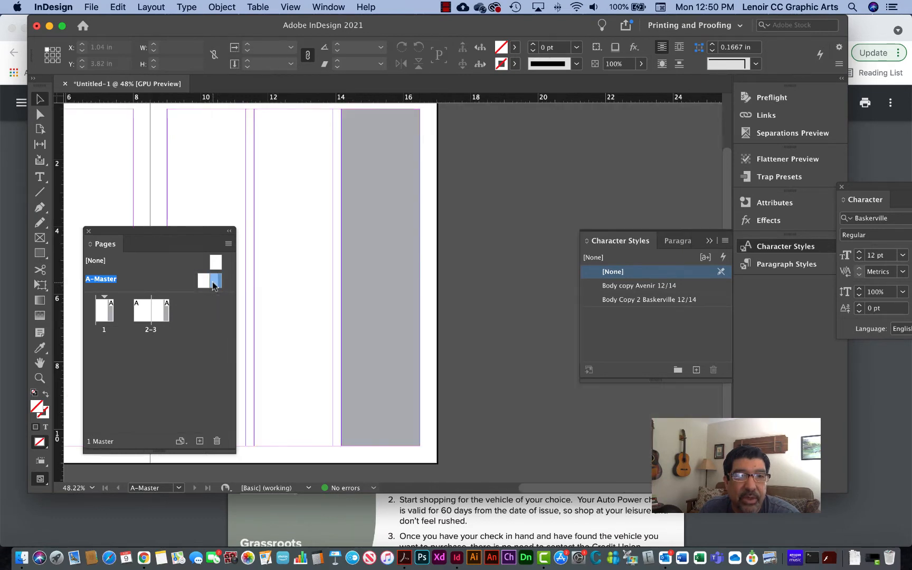
pyautogui.click(399, 209)
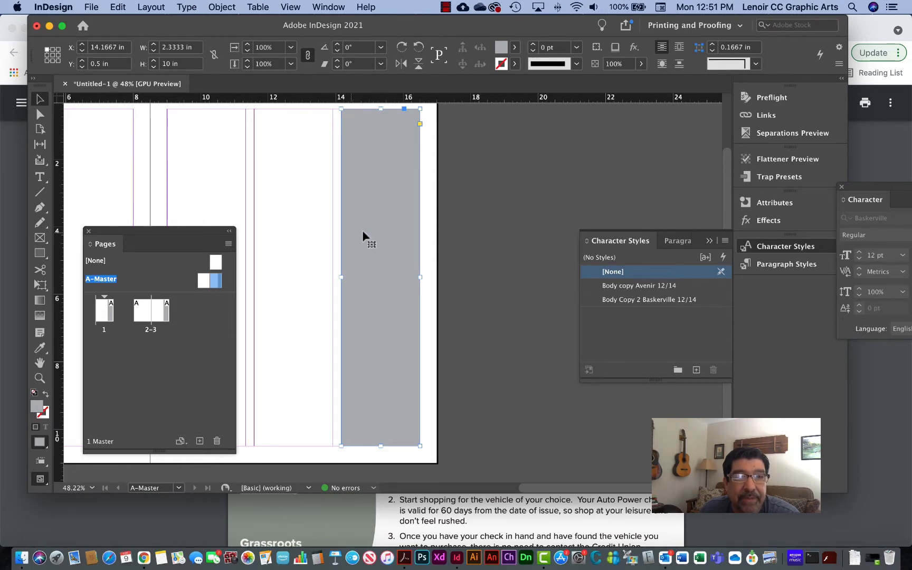
pyautogui.moveTo(217, 282); pyautogui.dragTo(217, 282)
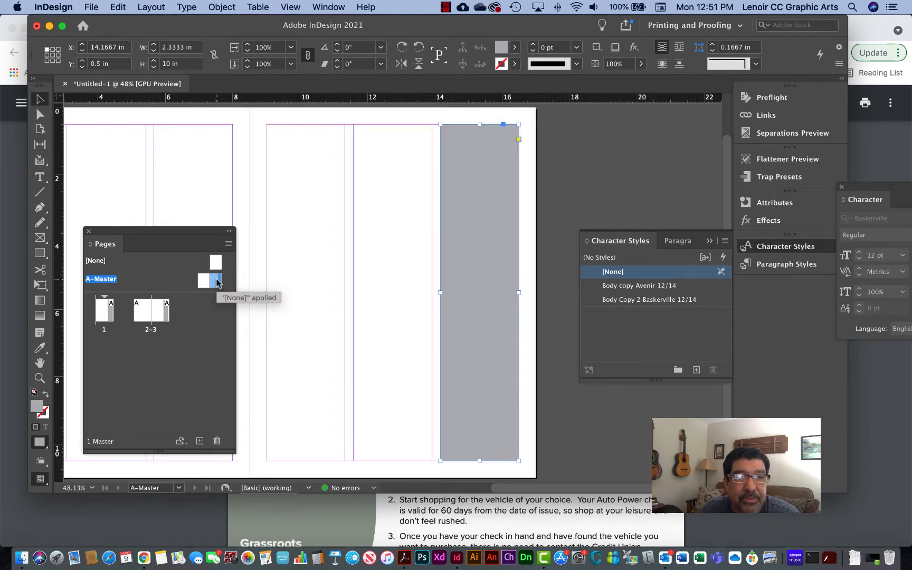
# - Add five blank master spreads after A-Master, extending the Pages panel downward
pyautogui.click(199, 442)
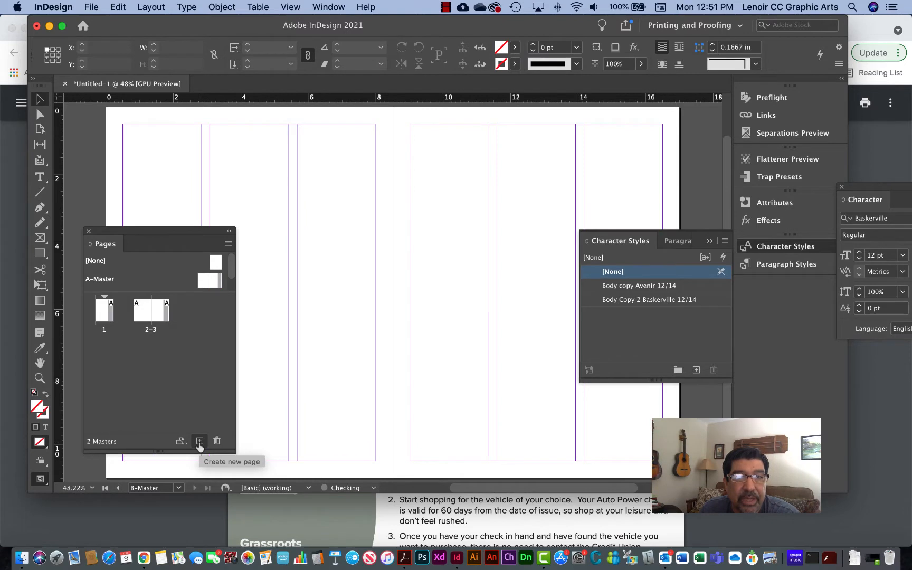
pyautogui.click(199, 442)
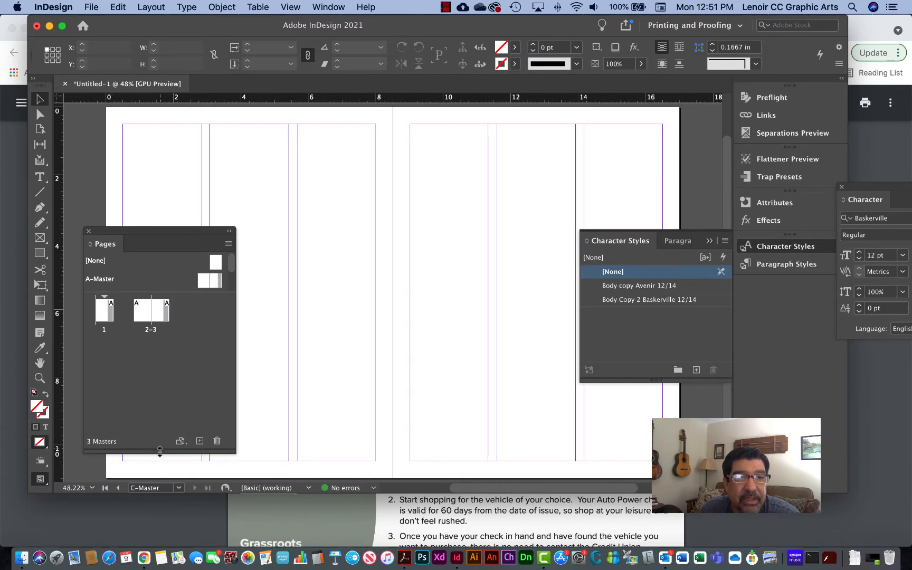
pyautogui.moveTo(158, 452); pyautogui.dragTo(160, 494)
pyautogui.click(199, 483)
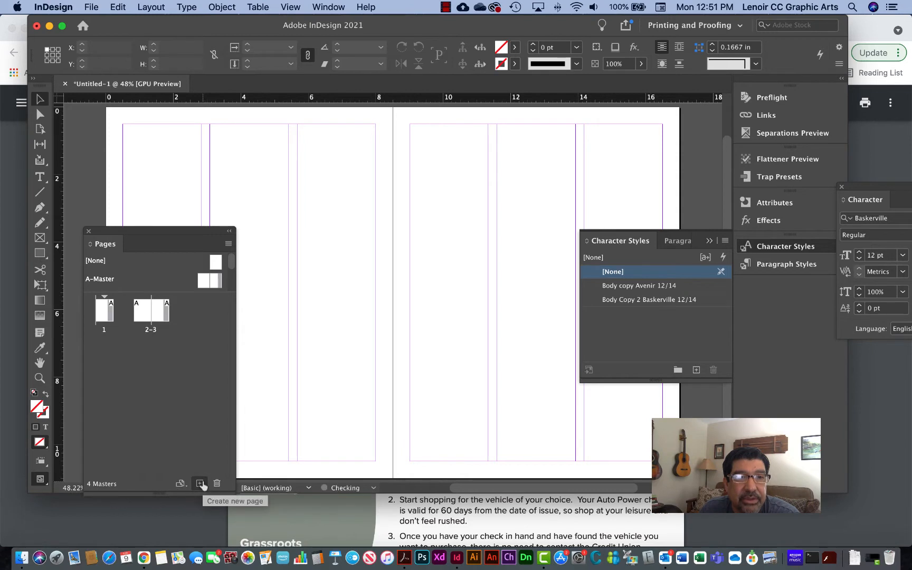
pyautogui.moveTo(233, 265); pyautogui.dragTo(233, 278)
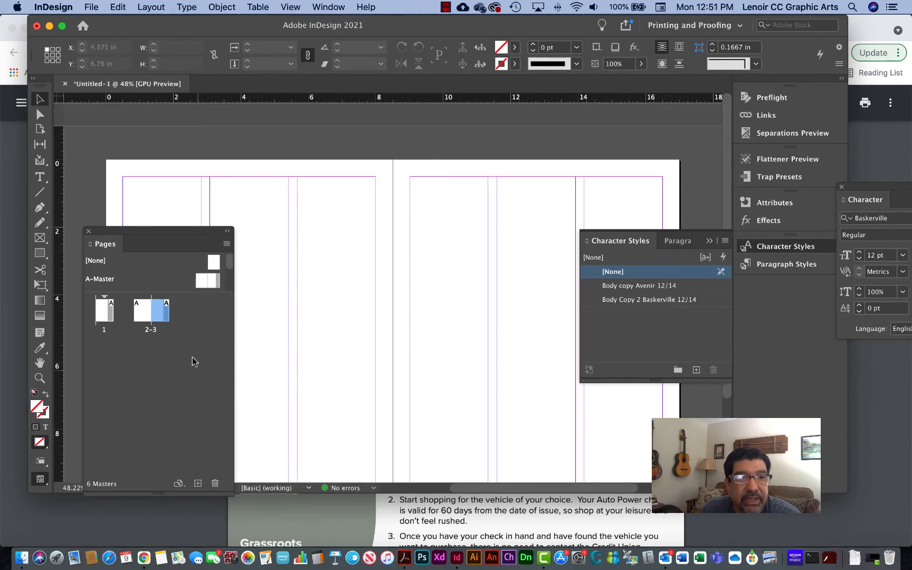
pyautogui.moveTo(157, 230); pyautogui.dragTo(156, 227)
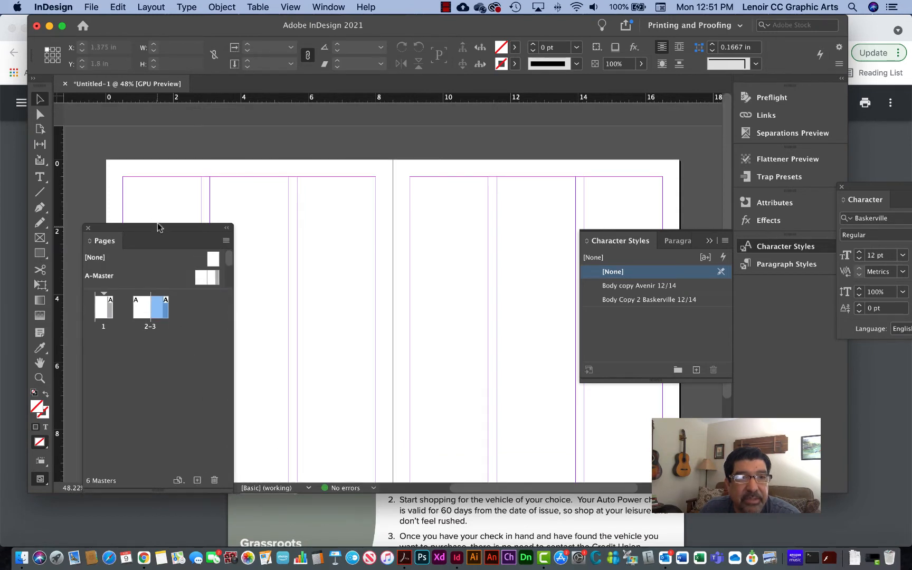
# - Add document pages 4 and 5 after page 3, based on A-Master
pyautogui.click(197, 482)
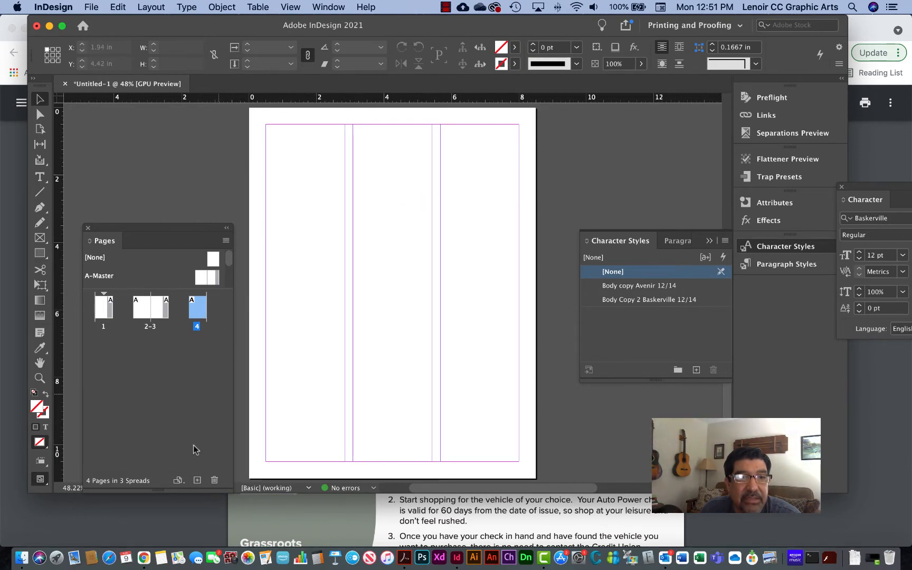
pyautogui.click(197, 481)
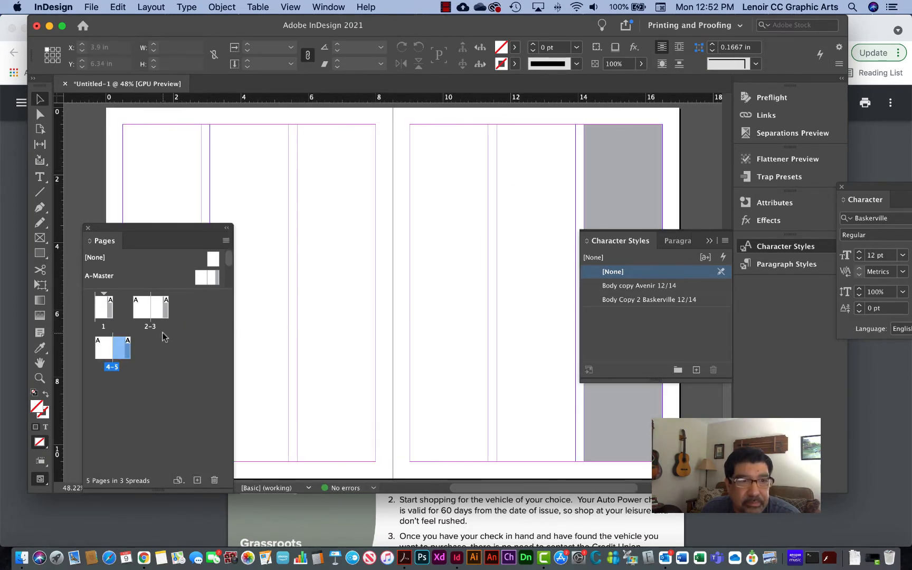
pyautogui.moveTo(159, 228); pyautogui.dragTo(169, 206)
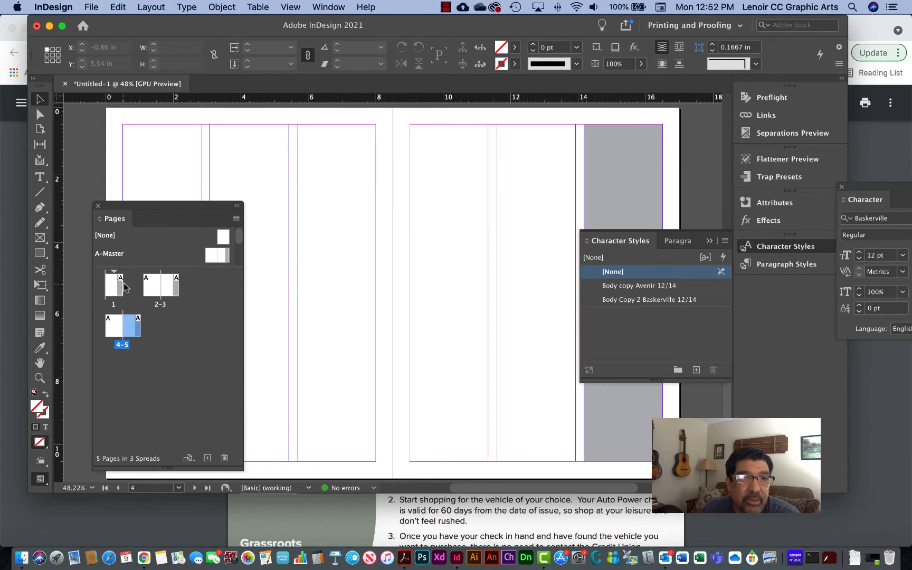
# - Open document spread 2-3, select page 3 and collapse the Character Styles panel
pyautogui.doubleClick(159, 288)
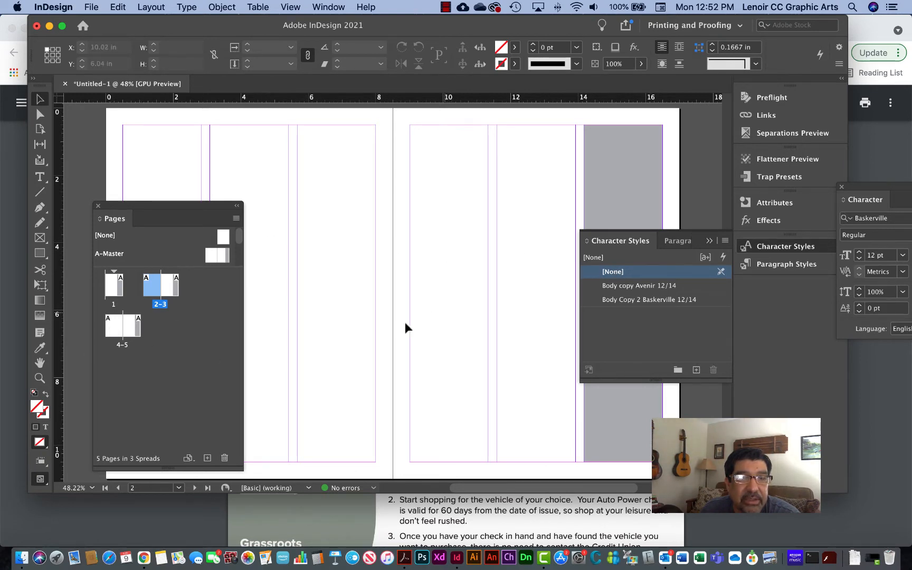
pyautogui.click(168, 283)
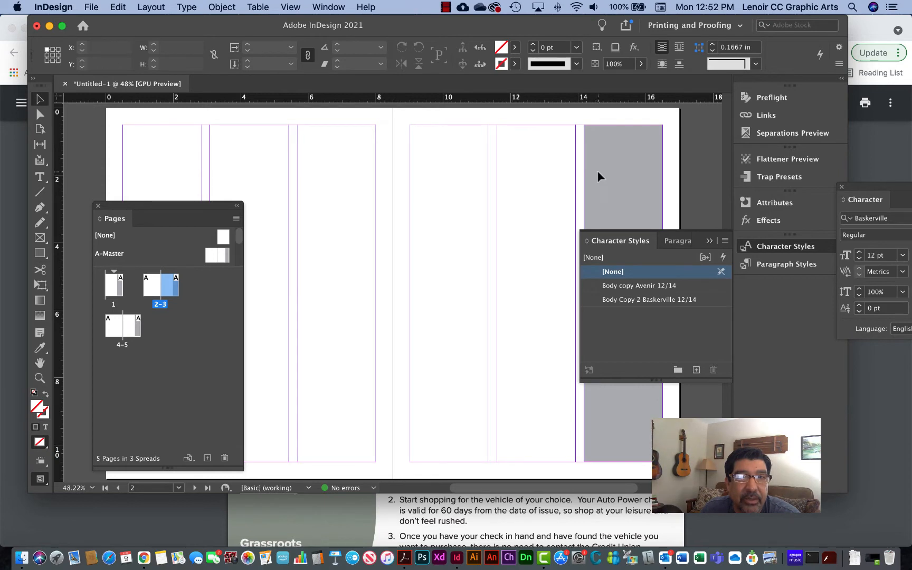
pyautogui.click(709, 240)
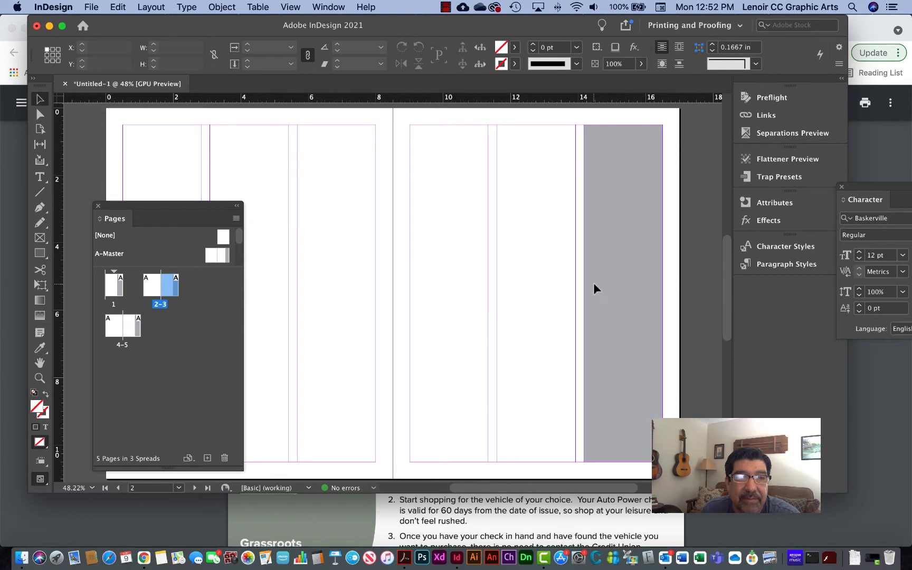
# - Try deleting the grey column rectangle from A-Master's right-hand page, and undo the deletion
pyautogui.click(227, 259)
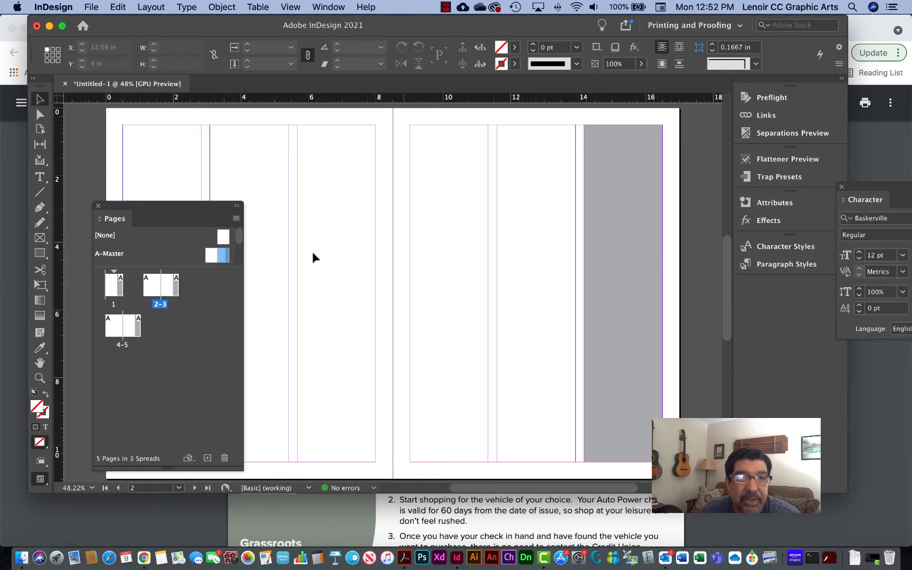
pyautogui.doubleClick(228, 259)
pyautogui.click(376, 242)
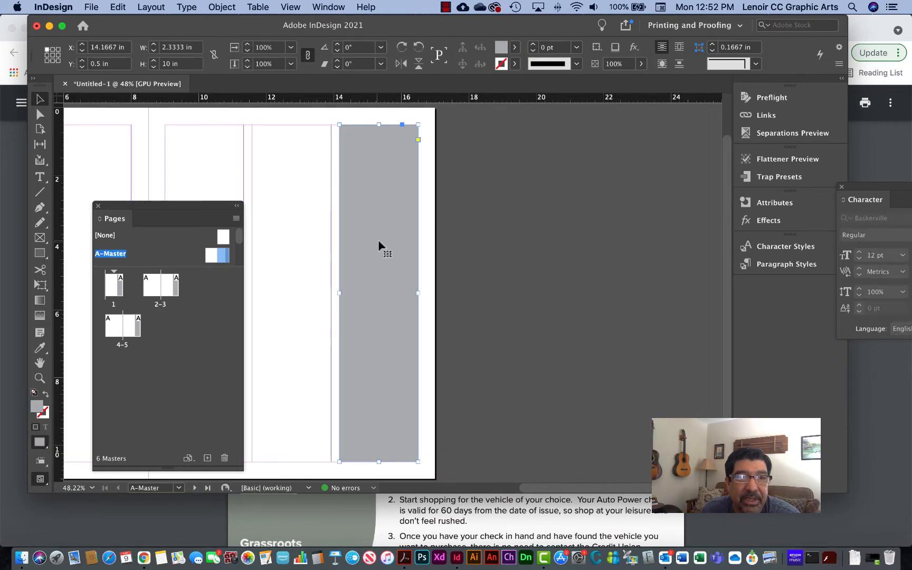
pyautogui.press('BackSpace')
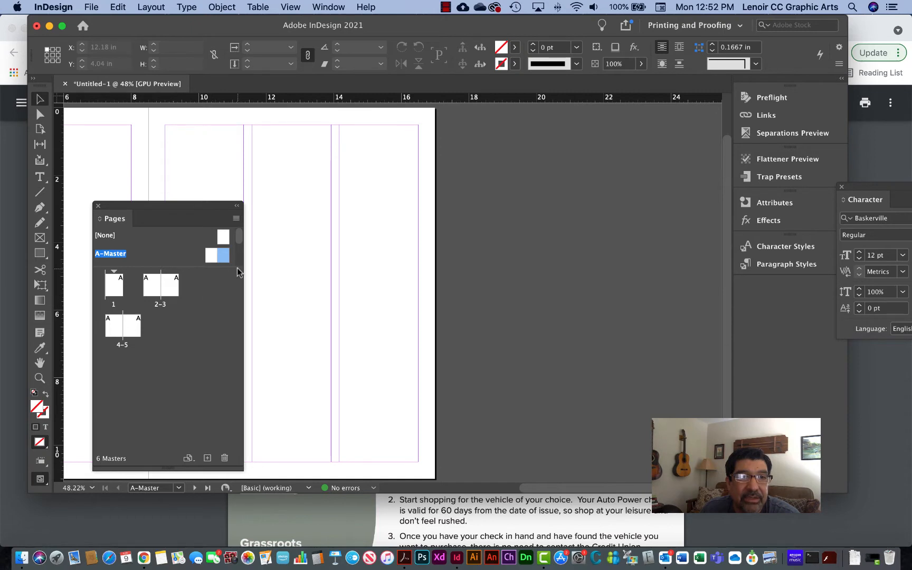
pyautogui.press('super+z')
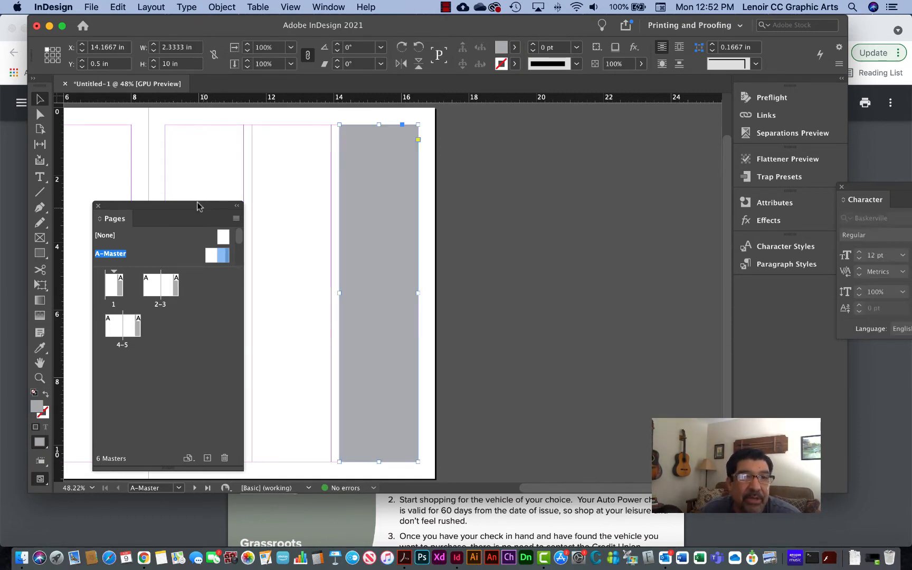
# - Override all master page items on document page 3 and select its grey column rectangle
pyautogui.moveTo(197, 206); pyautogui.dragTo(197, 180)
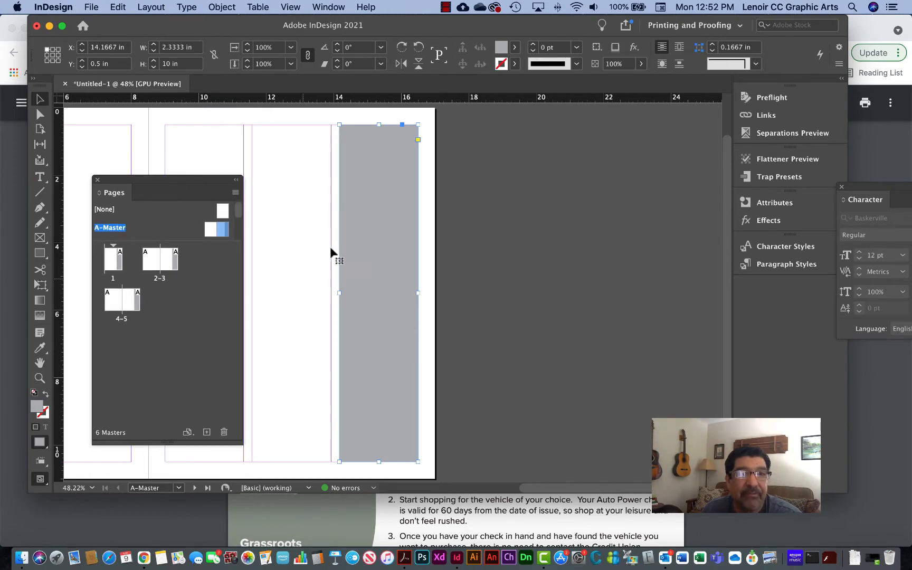
pyautogui.click(172, 268)
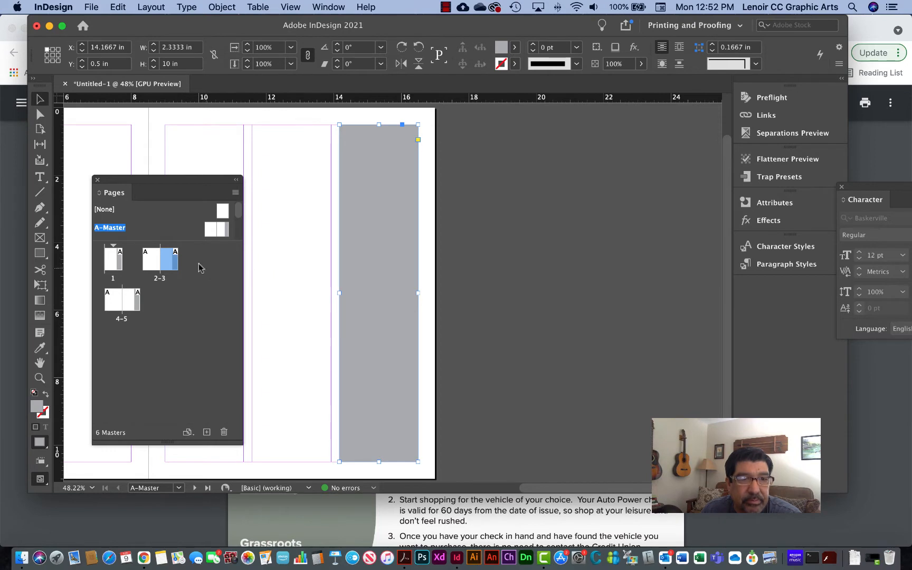
pyautogui.keyDown('alt'); pyautogui.click(172, 266); pyautogui.keyUp('alt')
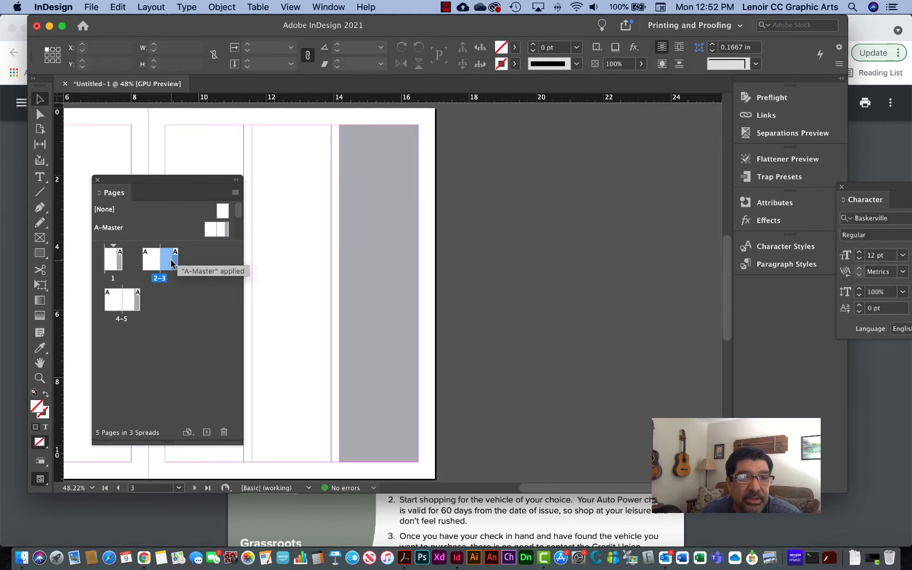
pyautogui.click(236, 193)
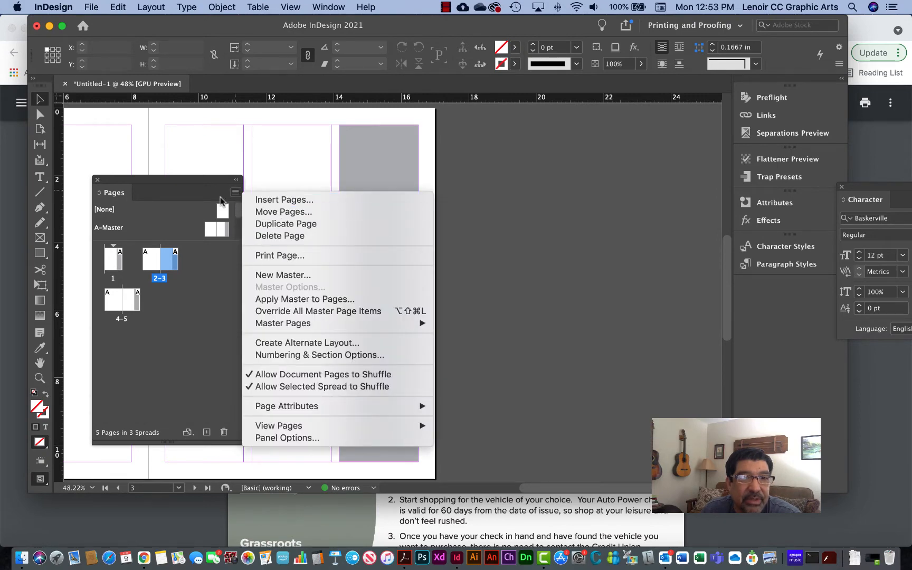
pyautogui.click(294, 312)
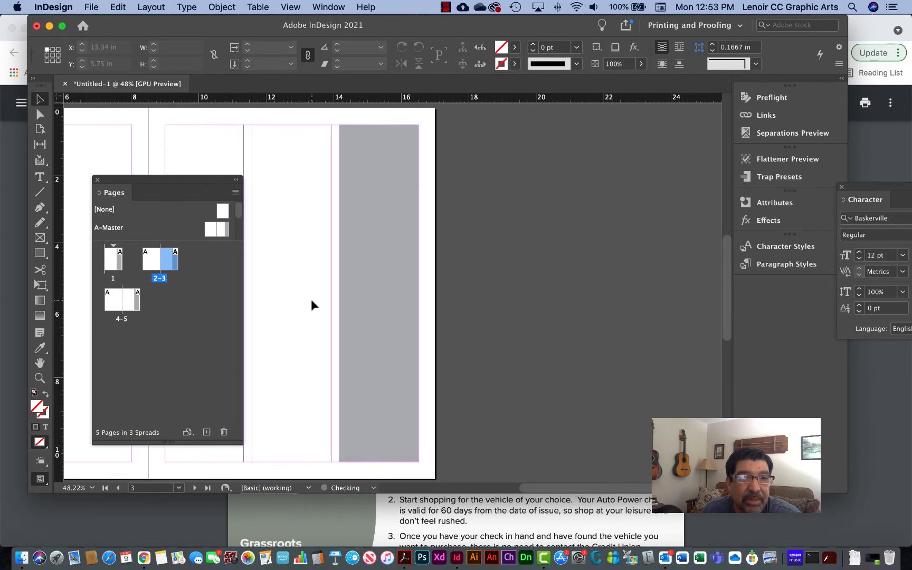
pyautogui.moveTo(386, 237); pyautogui.dragTo(404, 258)
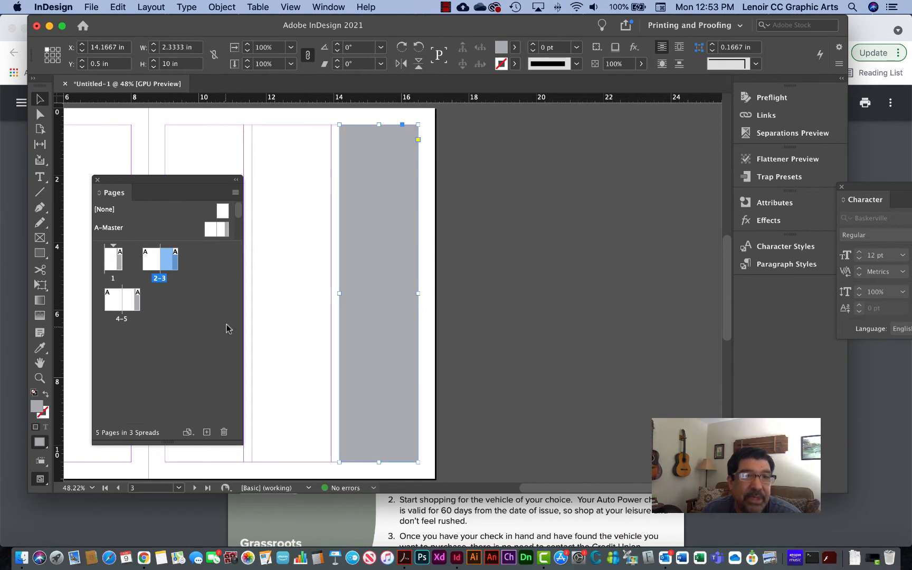
# - Move the Pages panel off the left-hand page of spread 2-3 and select the A-Master spread in it
pyautogui.moveTo(132, 180); pyautogui.dragTo(614, 143)
pyautogui.hscroll(-10, 380, 240)
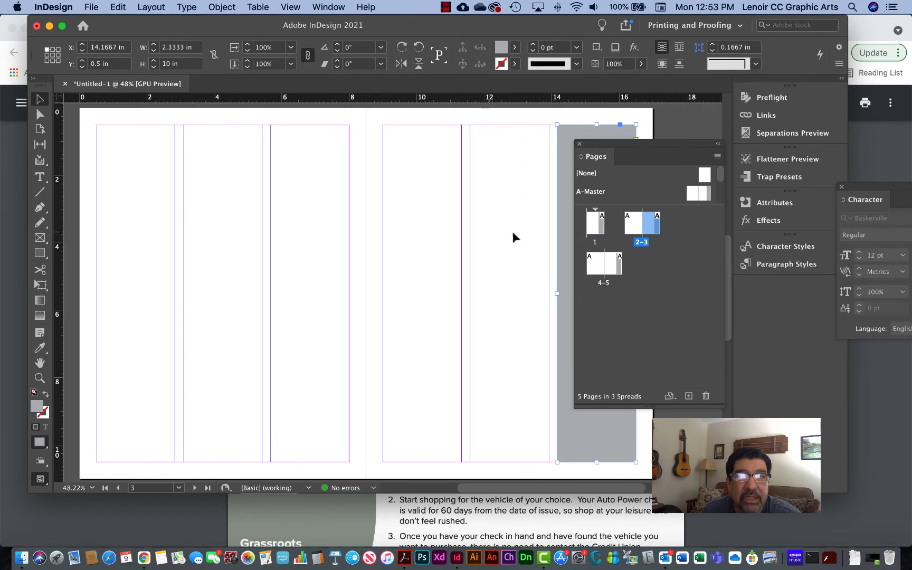
pyautogui.click(707, 194)
pyautogui.hscroll(-1, 274, 212)
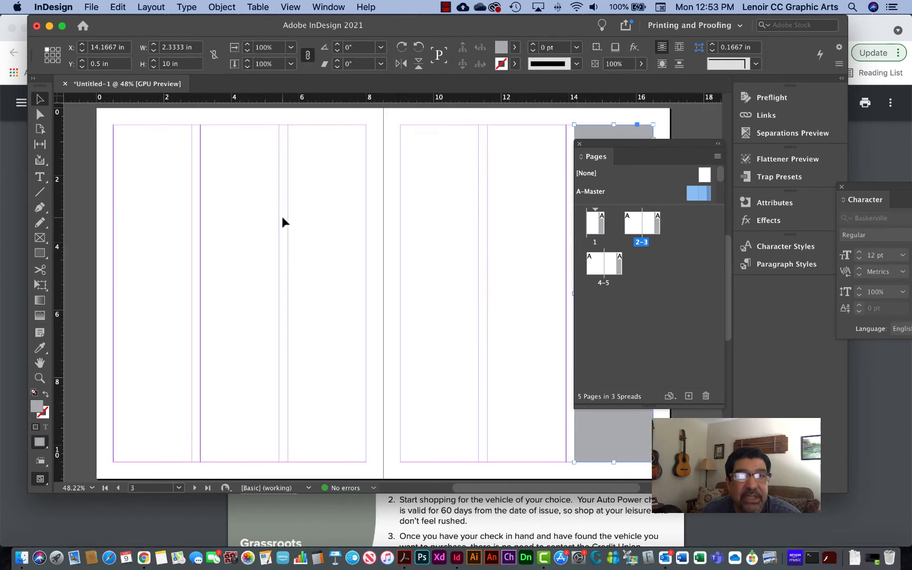
pyautogui.hscroll(1, 358, 243)
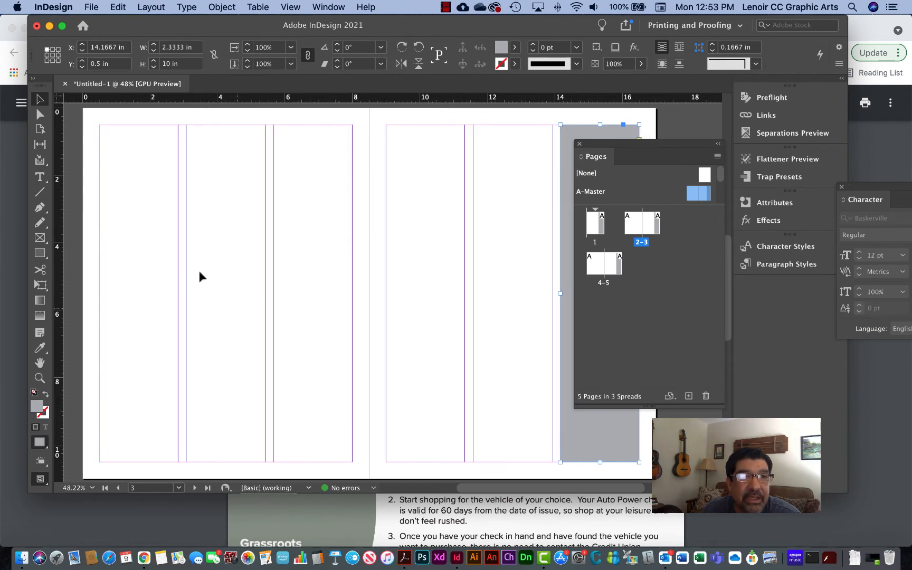
# - Switch to Chrome and copy the Auto Power article's body text from its opening paragraph through numbered step 3 and the start of the closing line
pyautogui.click(404, 521)
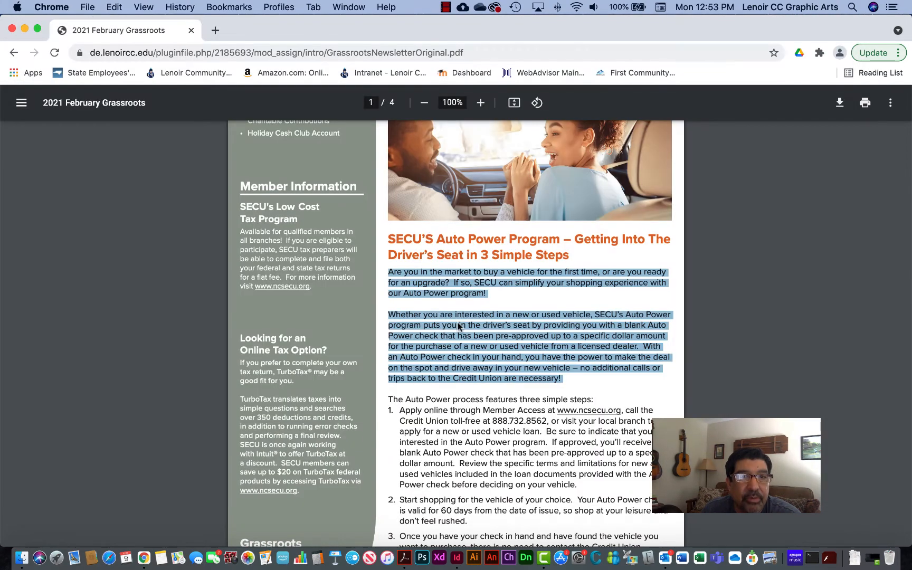
pyautogui.click(430, 305)
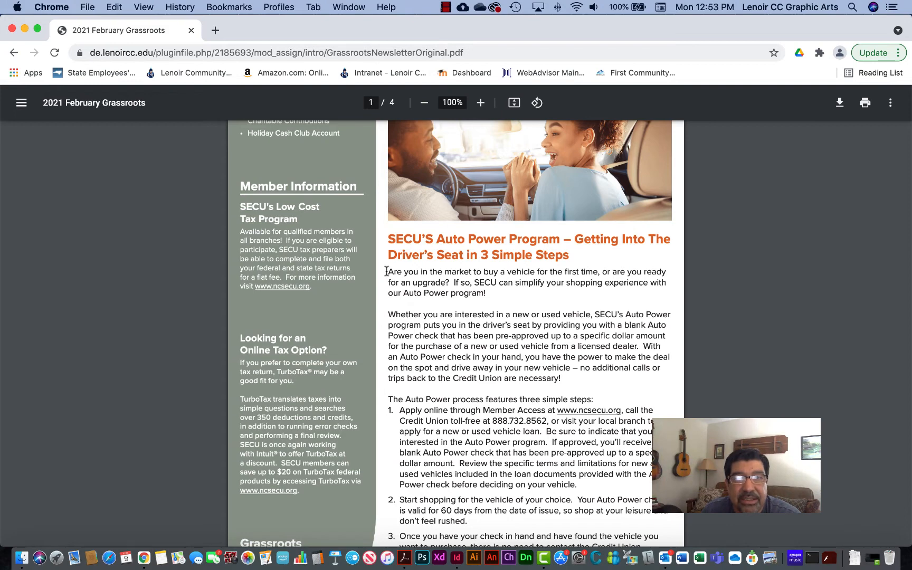
pyautogui.moveTo(387, 271); pyautogui.dragTo(622, 538)
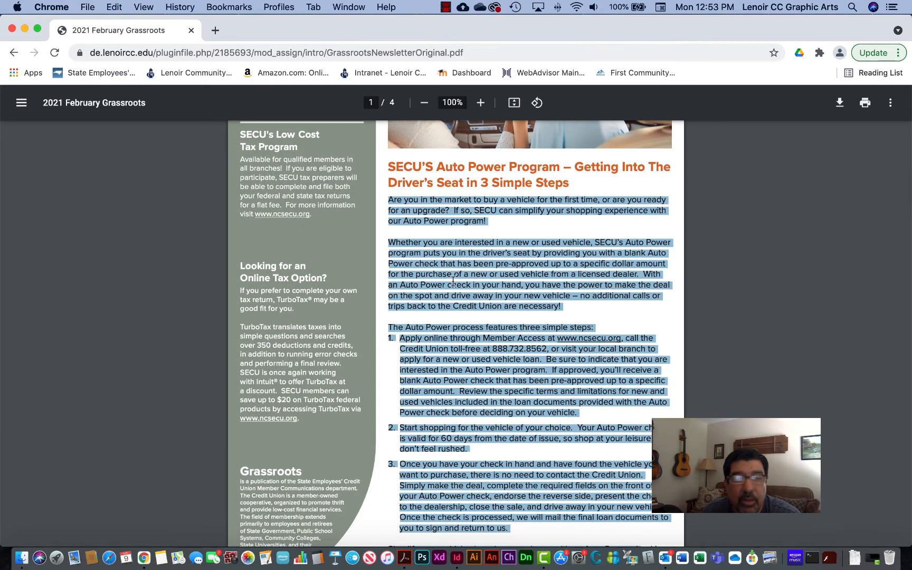
pyautogui.click(111, 7)
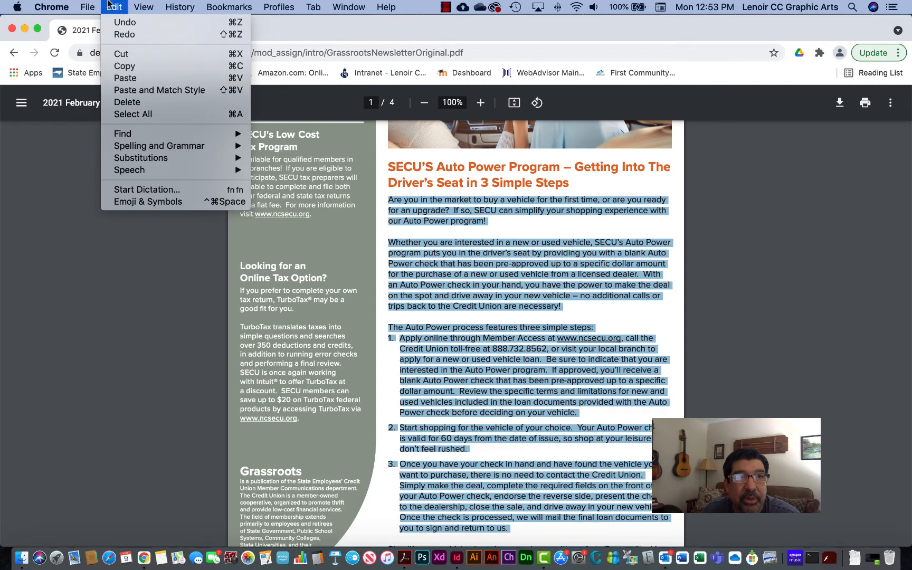
pyautogui.click(128, 66)
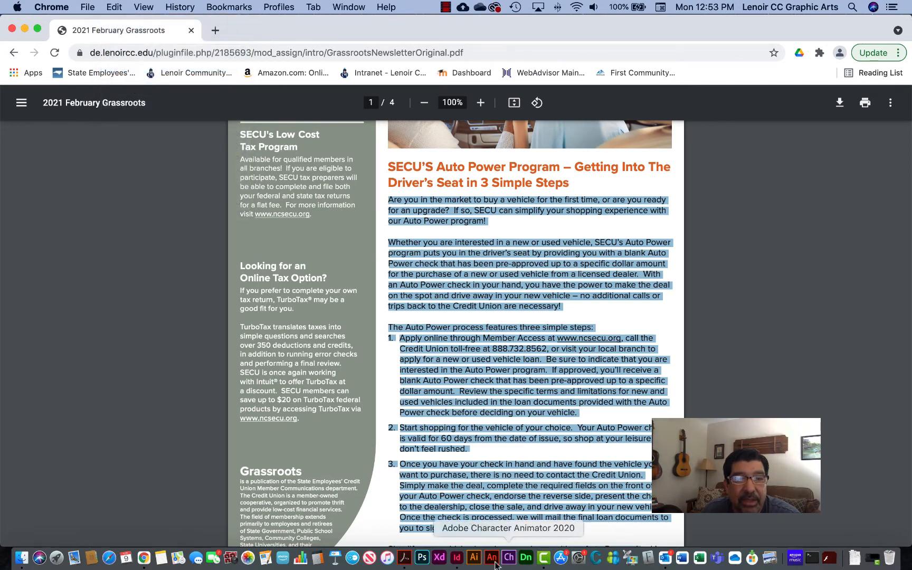
# - Back in InDesign, close the Pages panel, create a text frame filling most of page 2's first column and paste the copied article
pyautogui.click(457, 559)
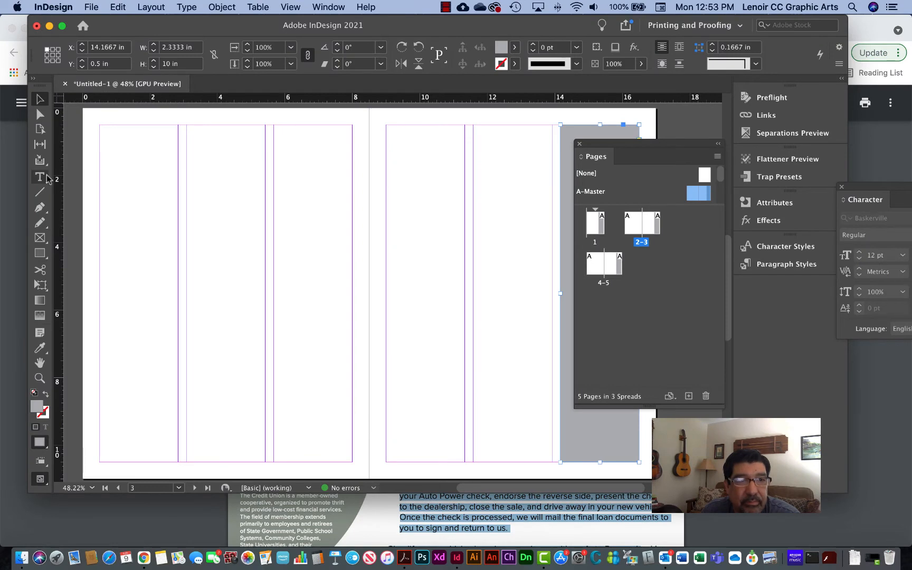
pyautogui.click(580, 145)
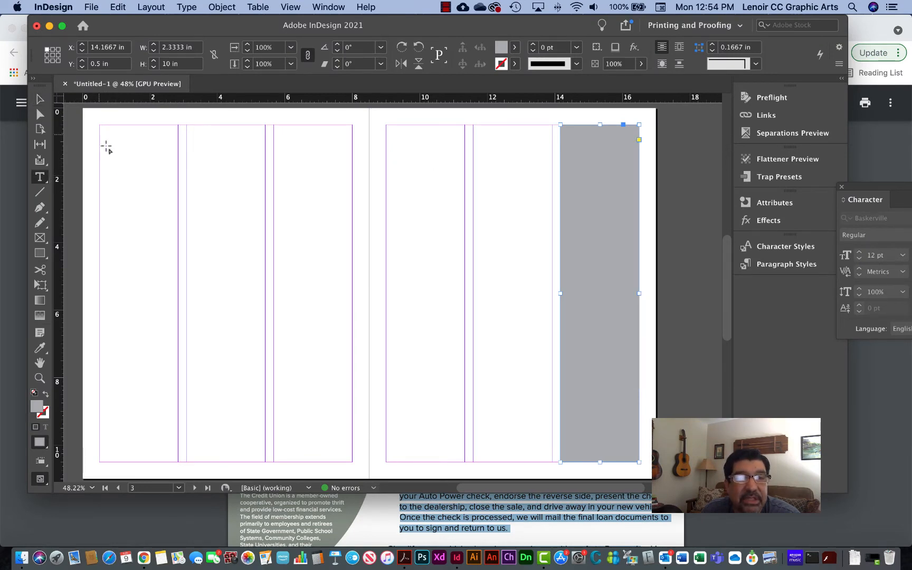
pyautogui.moveTo(100, 134); pyautogui.dragTo(178, 405)
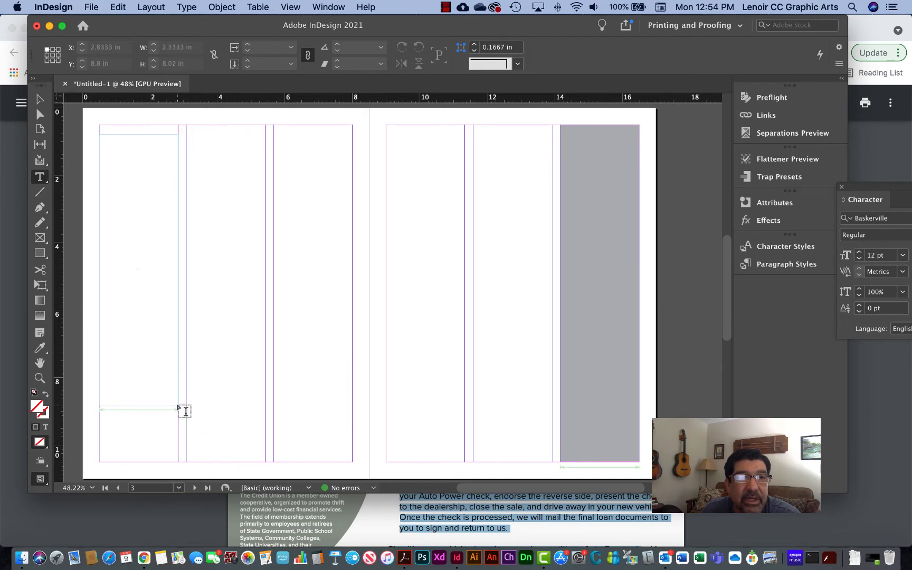
pyautogui.click(118, 7)
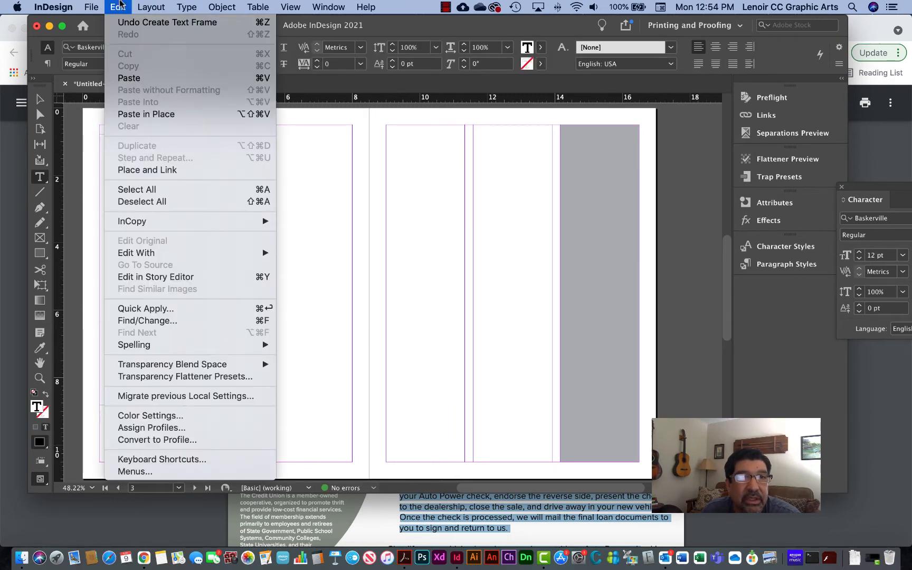
pyautogui.click(122, 80)
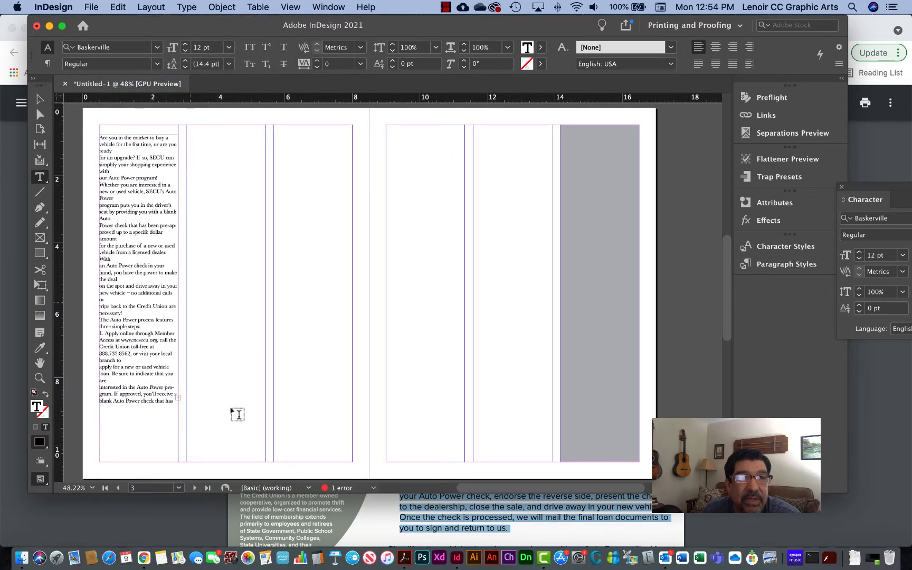
# - Shorten the page 2 text frame to 3.5 in and thread its overset text into a 4.64 in high frame in page 3's first column
pyautogui.click(399, 516)
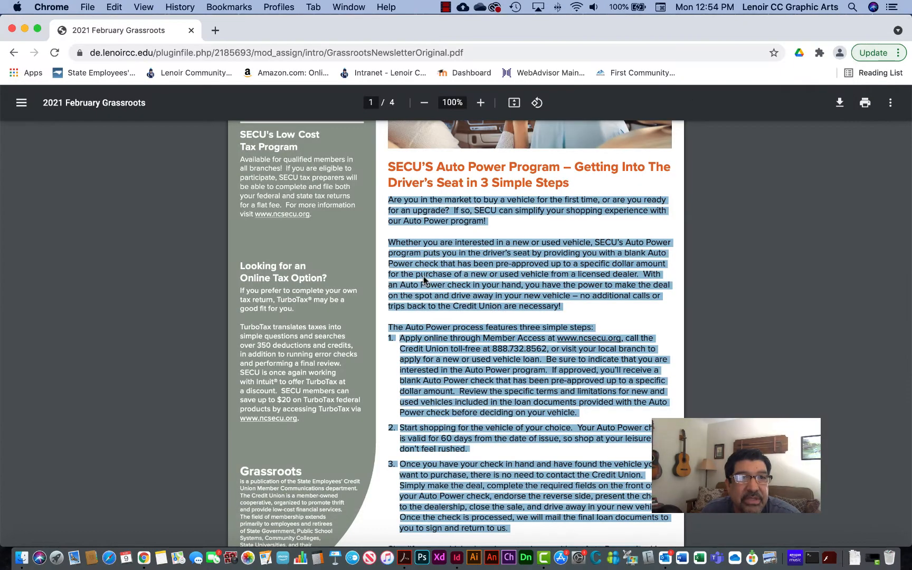
pyautogui.click(456, 559)
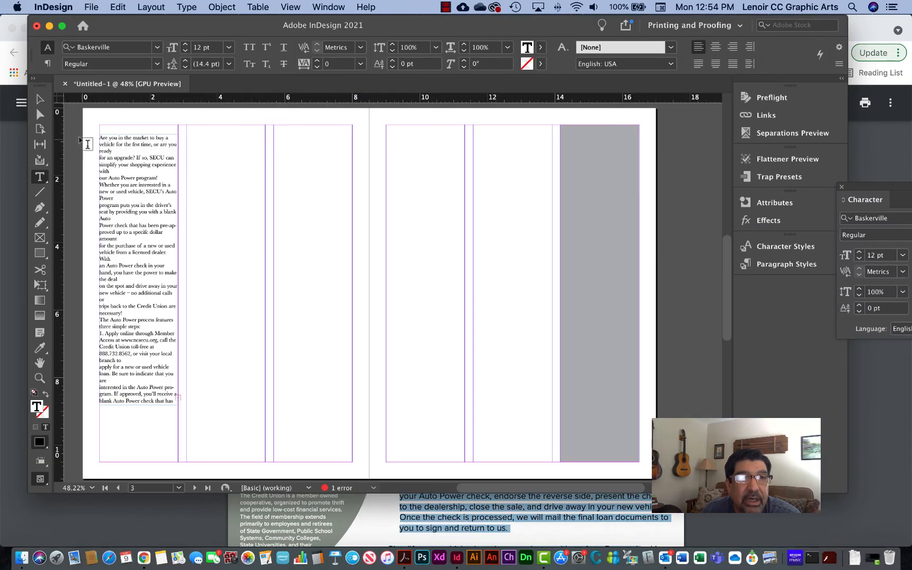
pyautogui.moveTo(139, 405); pyautogui.dragTo(138, 252)
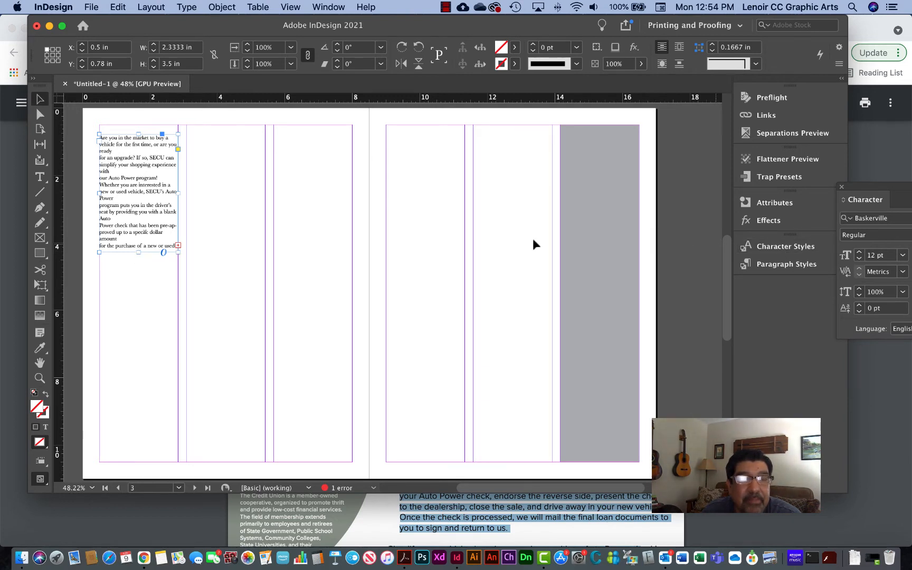
pyautogui.click(178, 246)
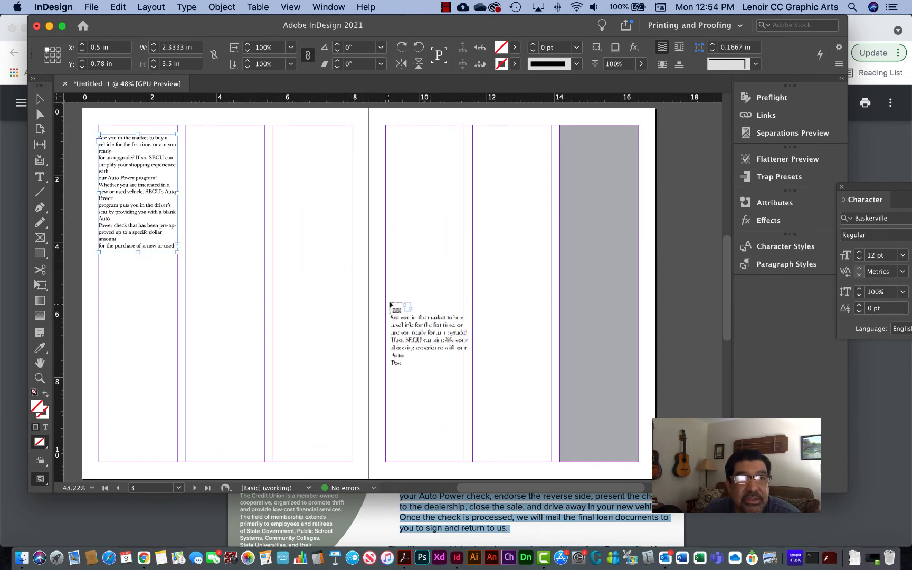
pyautogui.moveTo(388, 301); pyautogui.dragTo(465, 450)
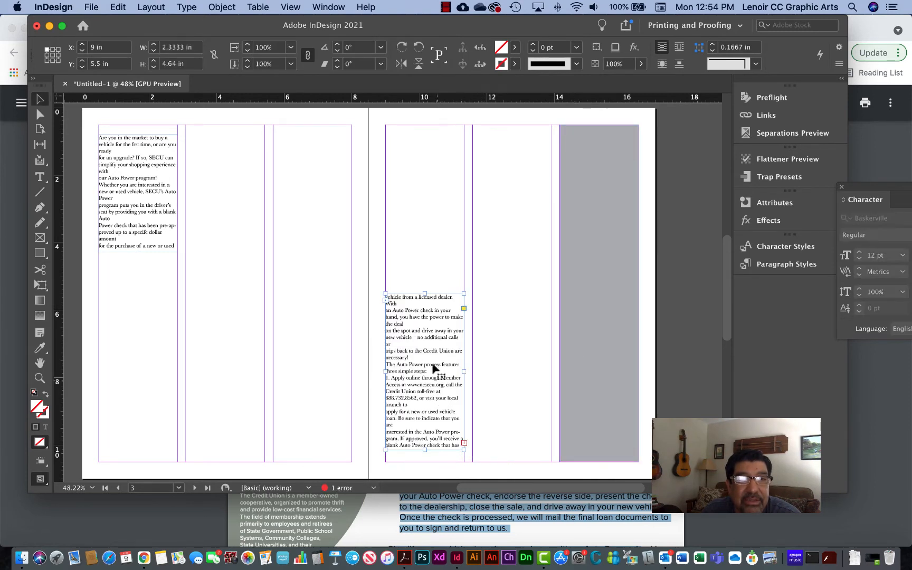
# - Enlarge page 3's first-column text frame to 9.76 in high and align its upper edge with the margin at Y 0.5 in
pyautogui.moveTo(432, 342); pyautogui.dragTo(428, 186)
pyautogui.moveTo(425, 293); pyautogui.dragTo(422, 469)
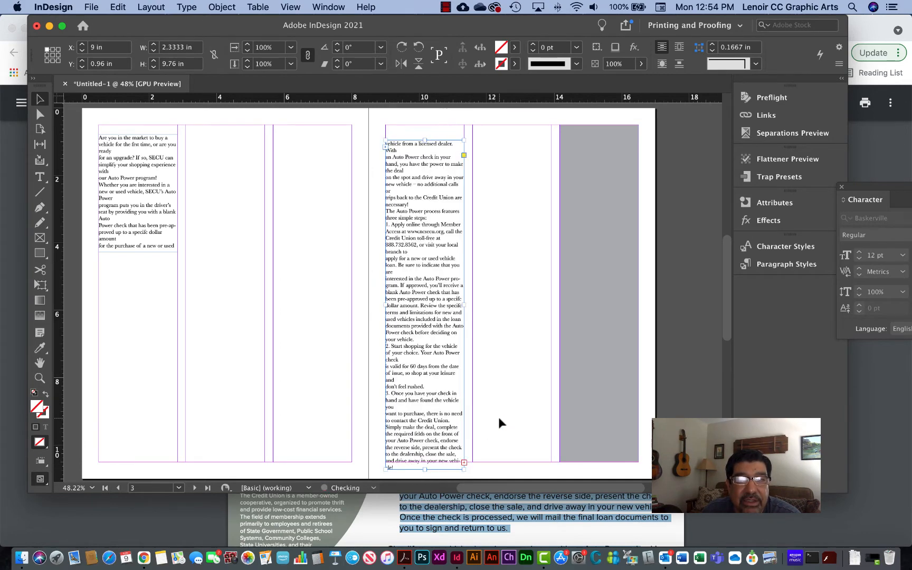
pyautogui.moveTo(414, 295); pyautogui.dragTo(414, 280)
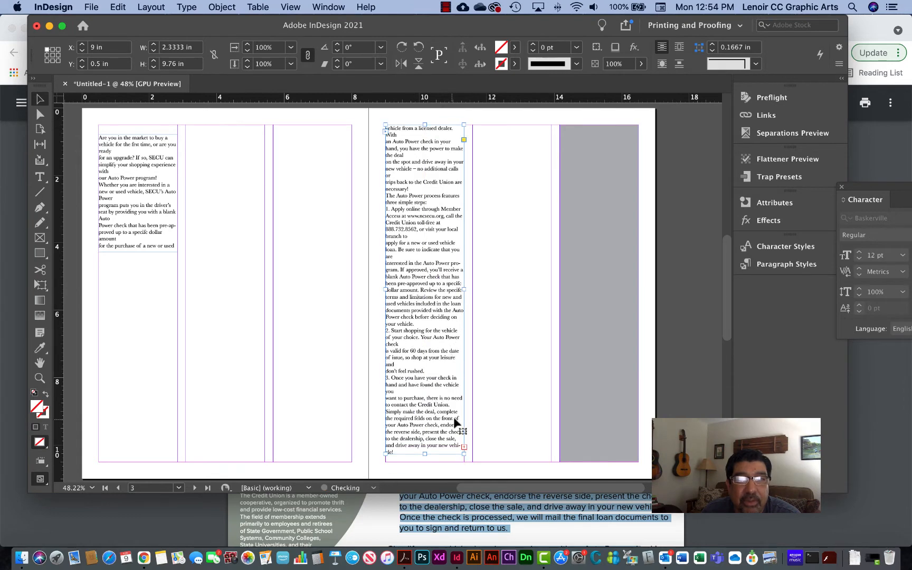
pyautogui.moveTo(462, 442); pyautogui.dragTo(473, 435)
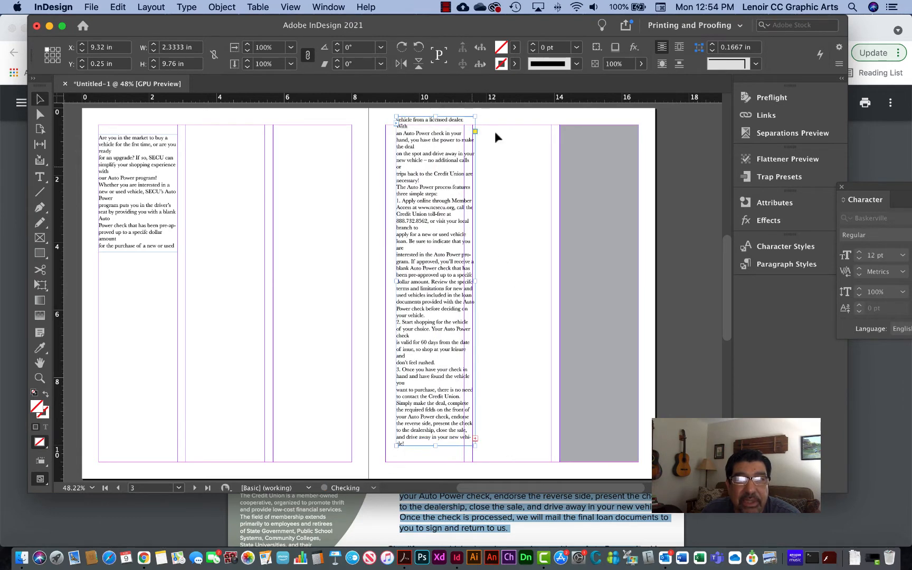
pyautogui.moveTo(446, 239); pyautogui.dragTo(436, 248)
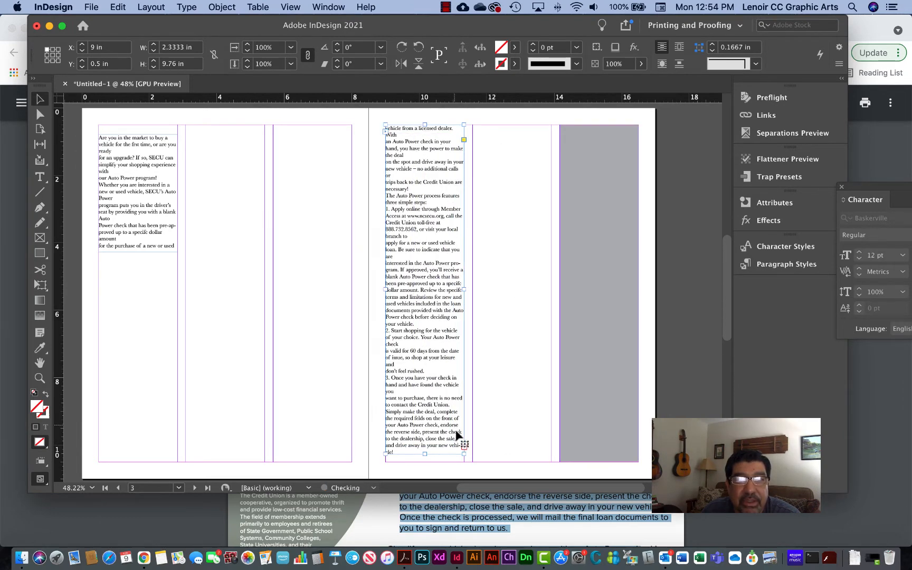
# - Thread the remaining overset text into a frame in page 3's middle column, 2.12 in wide and 2.06 in high
pyautogui.click(464, 447)
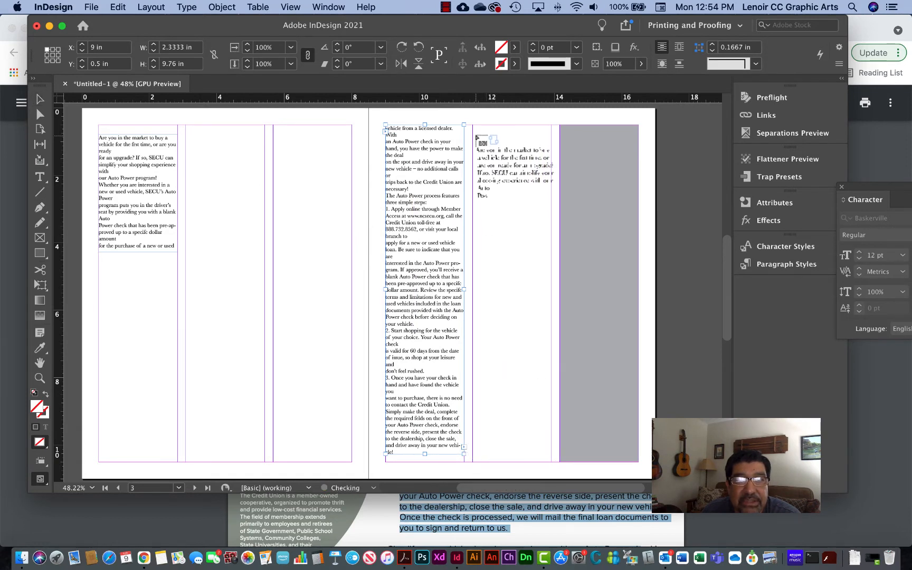
pyautogui.moveTo(474, 135); pyautogui.dragTo(511, 212)
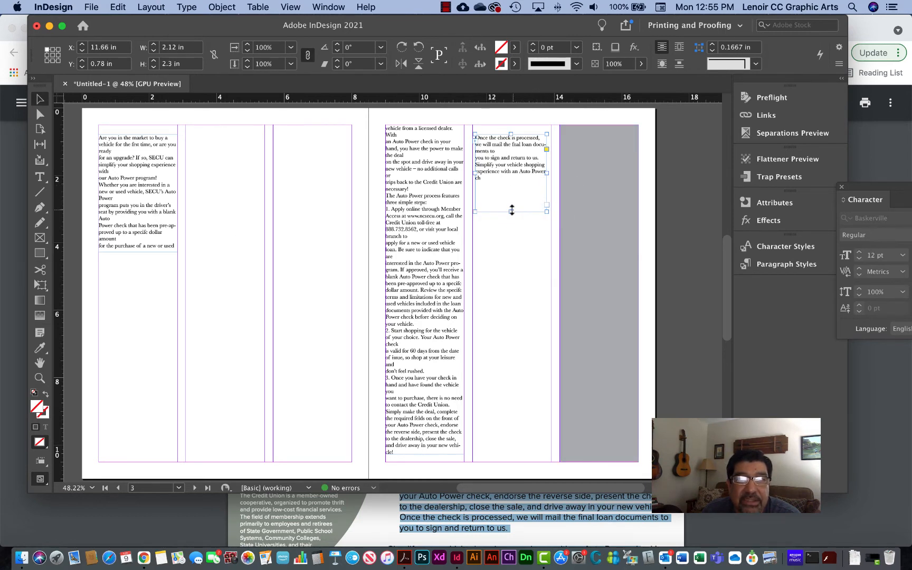
pyautogui.moveTo(511, 211)
pyautogui.mouseDown()
pyautogui.moveTo(512, 161)
pyautogui.moveTo(511, 203)
pyautogui.mouseUp()
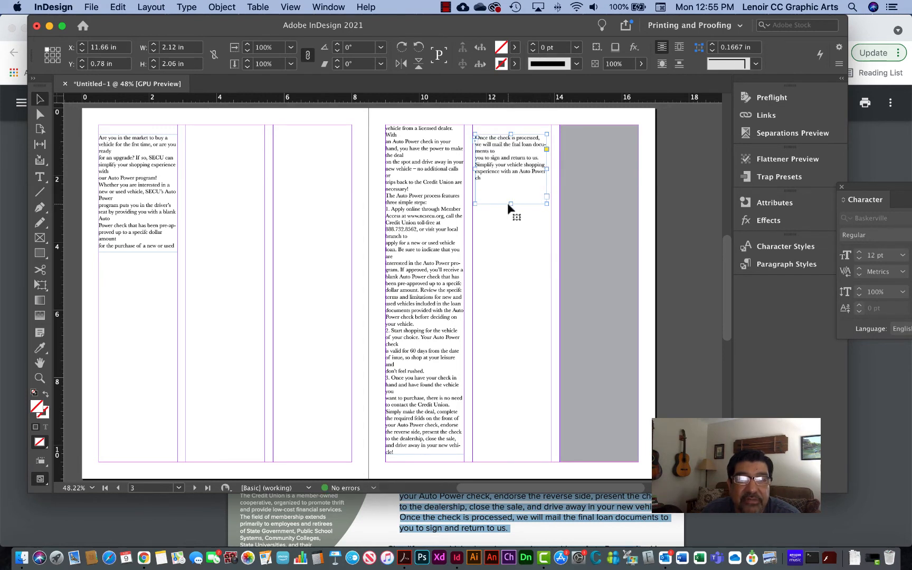
# - Lengthen the page 2 text frame to 8.52 in so the threaded text reflows across the frames
pyautogui.click(152, 226)
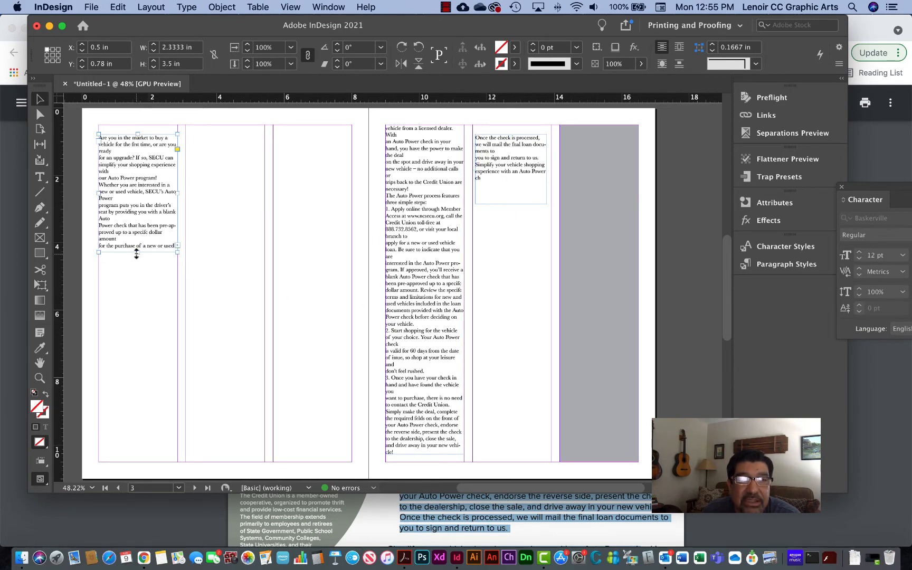
pyautogui.moveTo(136, 254); pyautogui.dragTo(138, 421)
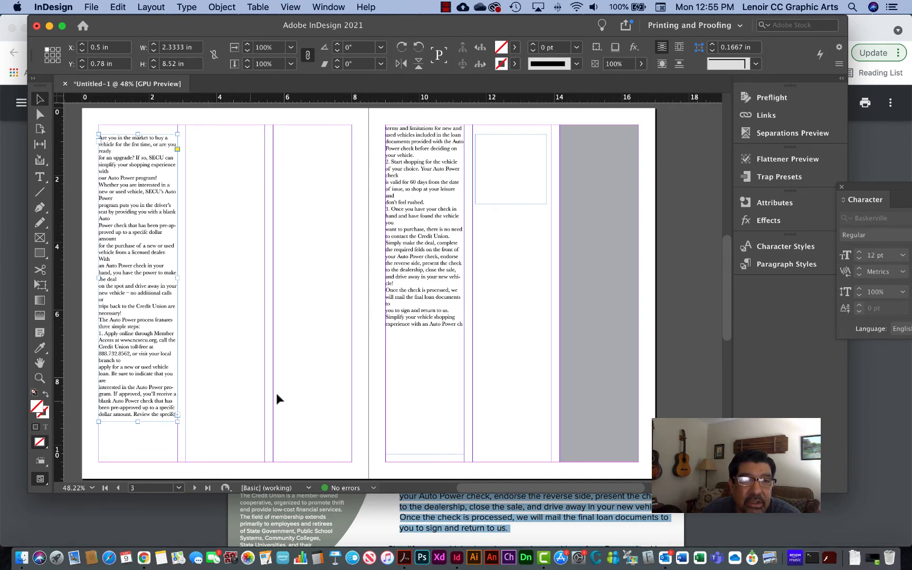
# - Turn off Facing Pages in the document setup
pyautogui.hscroll(-3, 306, 381)
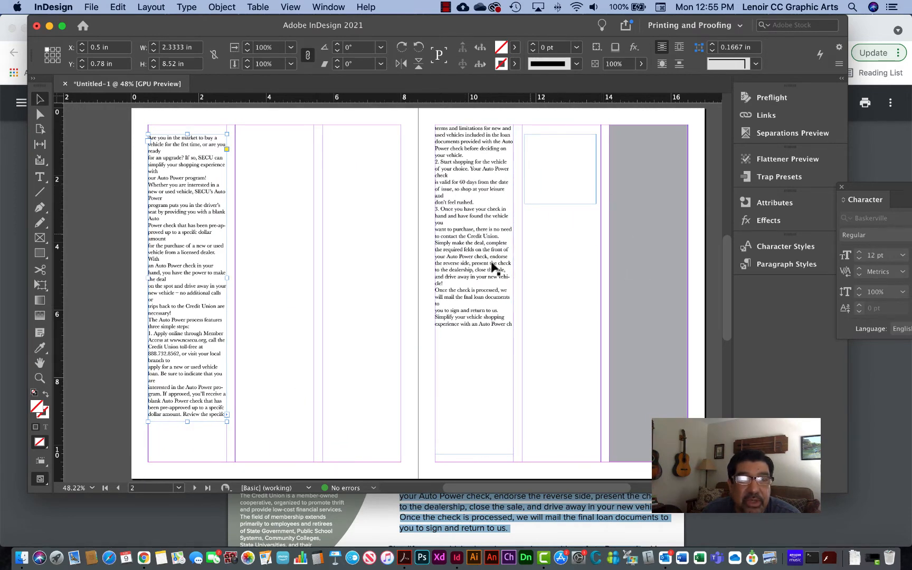
pyautogui.click(85, 7)
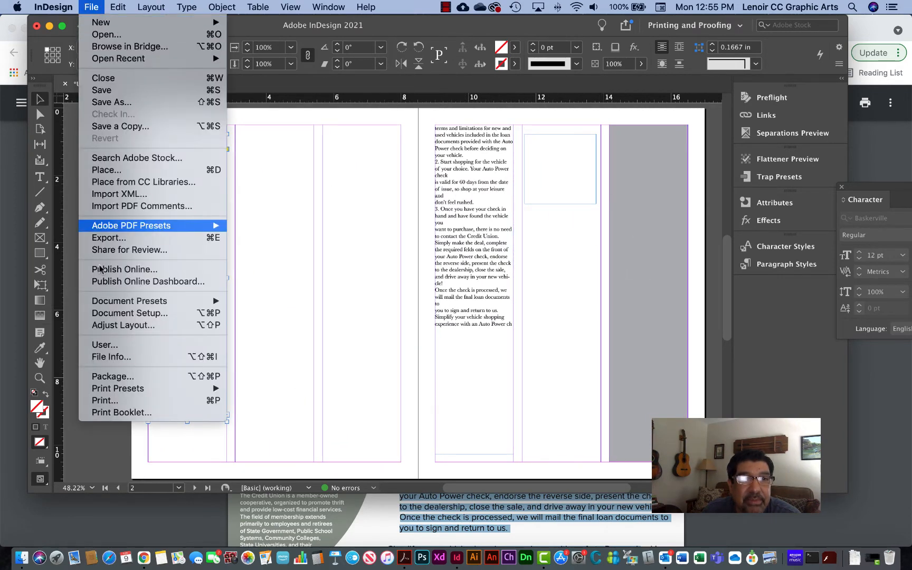
pyautogui.click(106, 313)
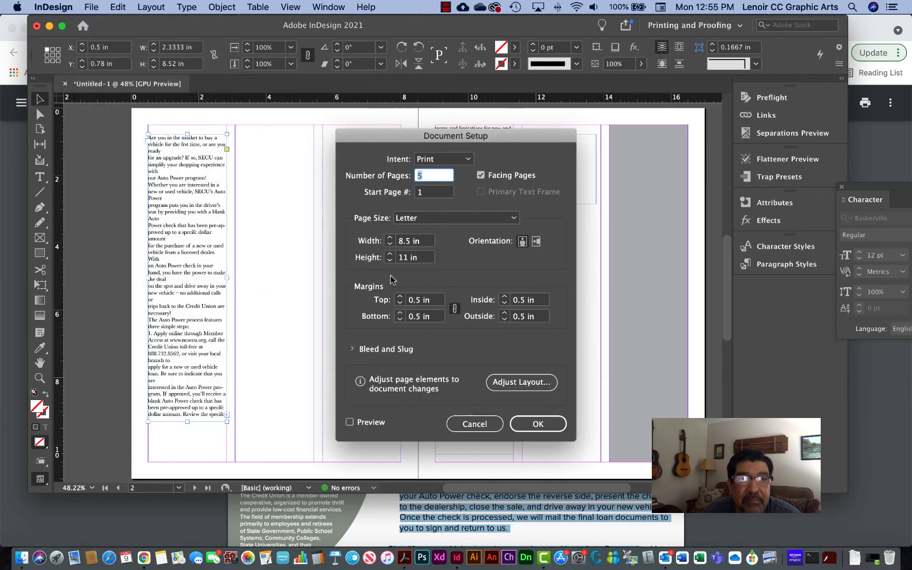
pyautogui.click(497, 176)
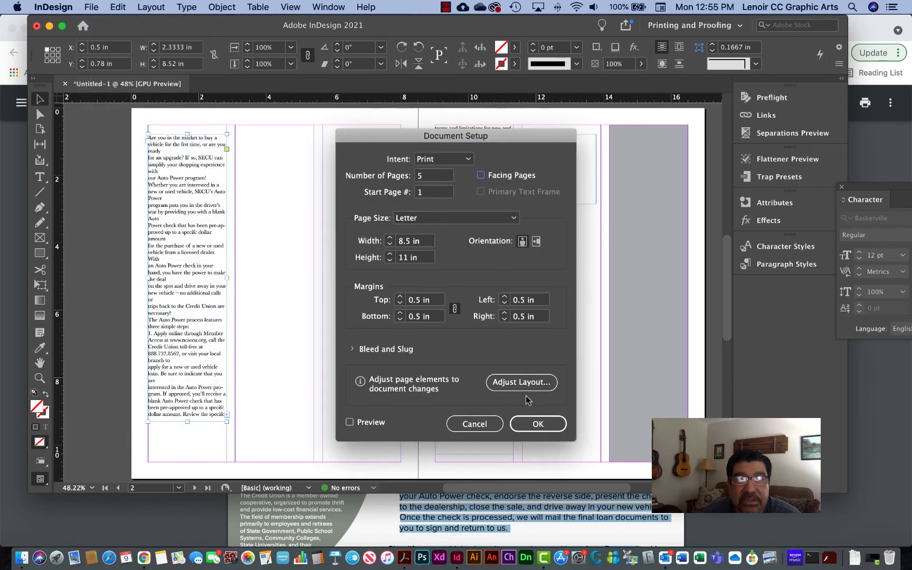
pyautogui.click(536, 424)
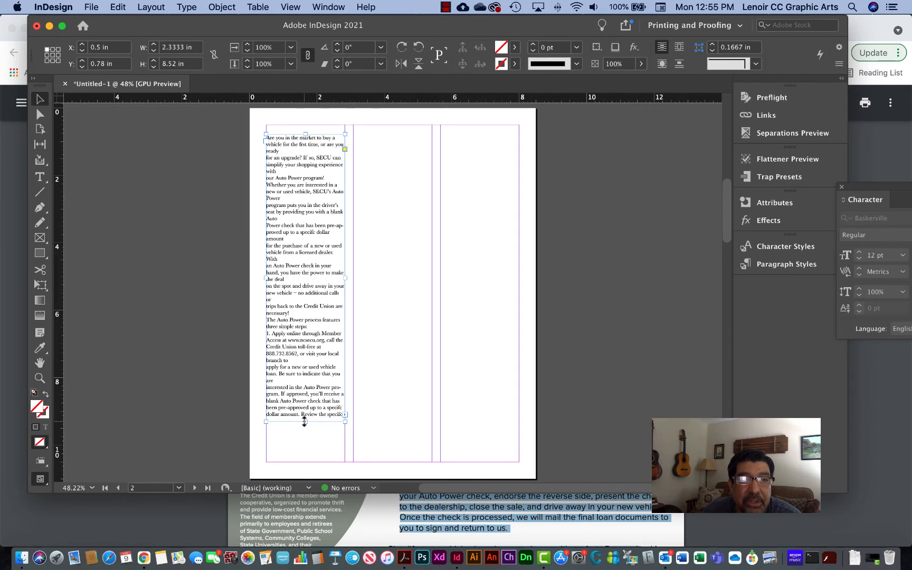
# - Shorten the page 2 text frame to 7.1 in high, select page 3's first-column frame and check the text flow between the pages
pyautogui.moveTo(306, 422); pyautogui.dragTo(305, 373)
pyautogui.scroll(-15, 403, 388)
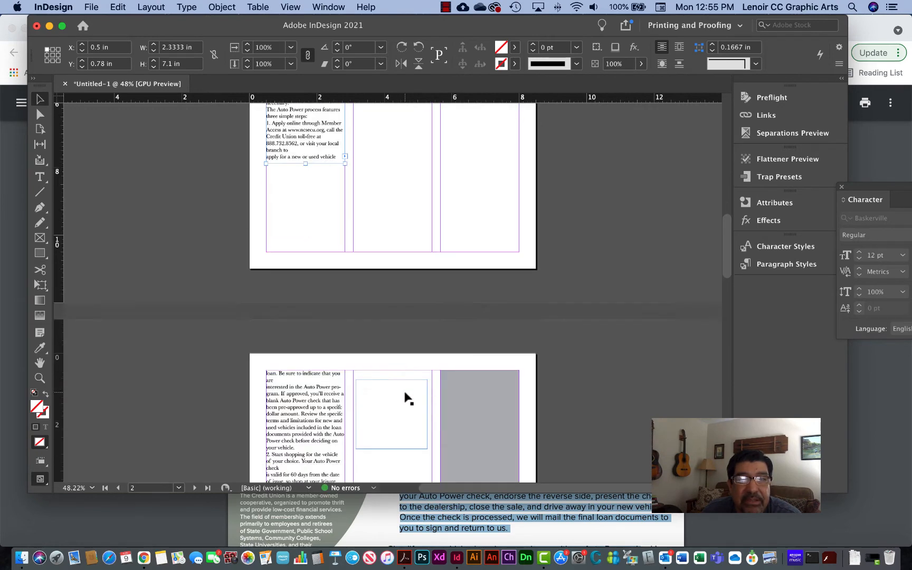
pyautogui.click(296, 347)
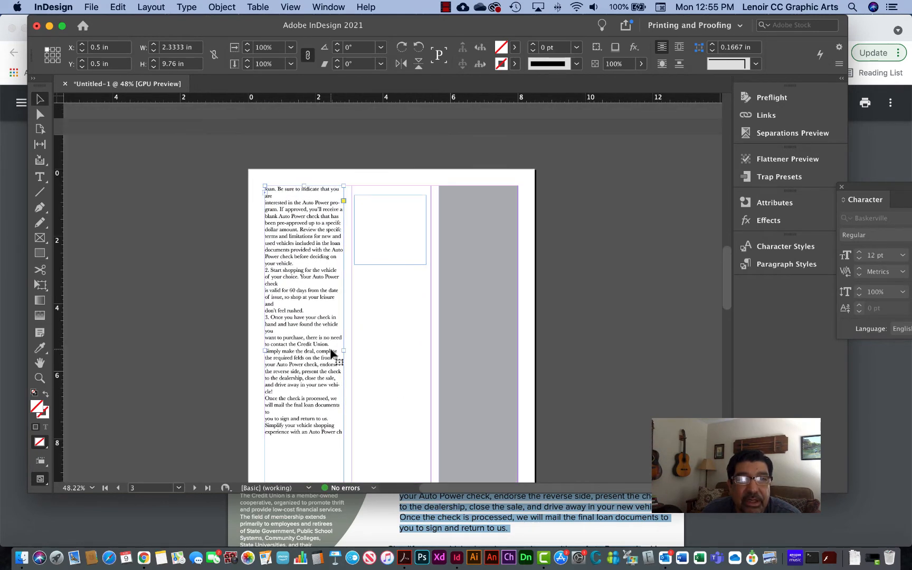
pyautogui.scroll(5, 483, 357)
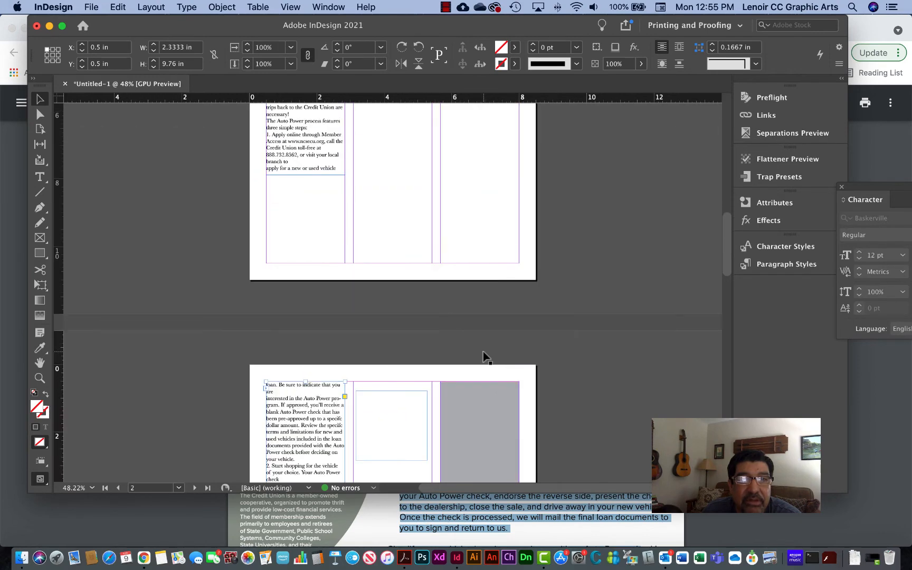
pyautogui.scroll(-4, 483, 356)
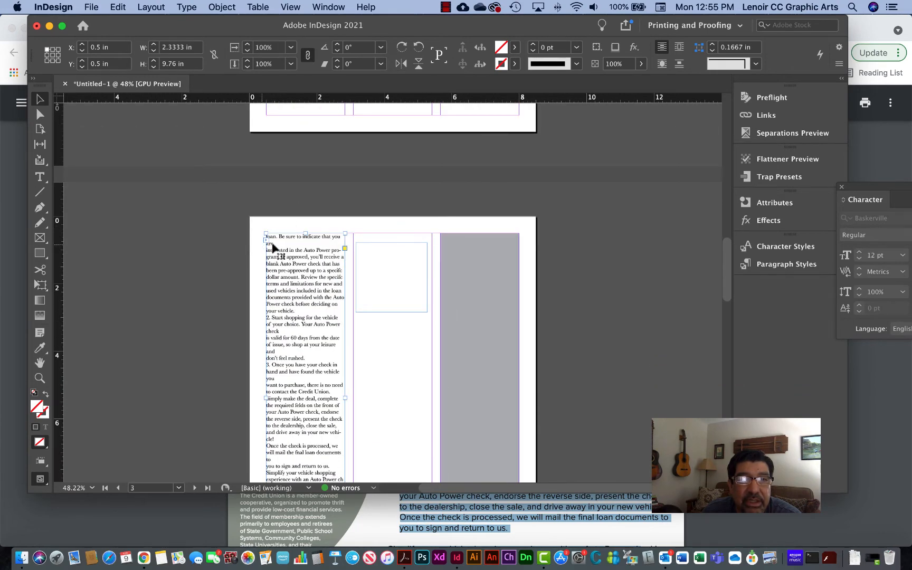
pyautogui.scroll(9, 316, 260)
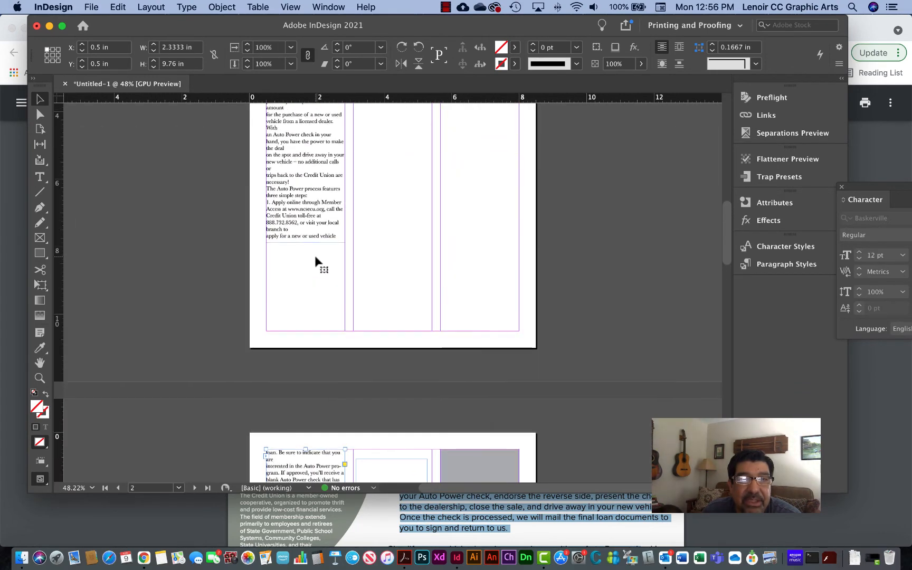
pyautogui.scroll(-4, 316, 262)
pyautogui.scroll(-5, 316, 261)
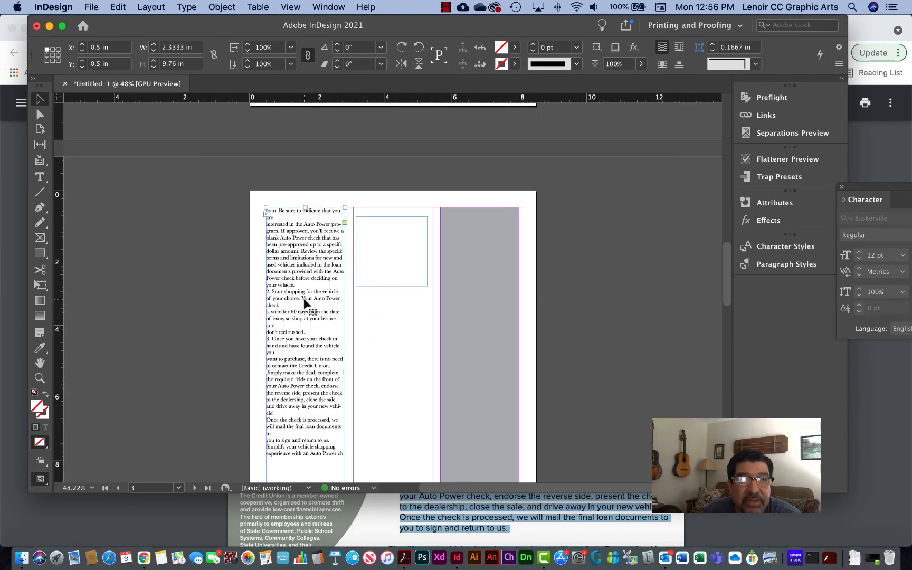
# - Lengthen page 2's first-column text frame to 9.72 in and thread its overflow into a middle-column frame 2.3333 in wide and 4.52 in high
pyautogui.scroll(9, 316, 280)
pyautogui.click(306, 228)
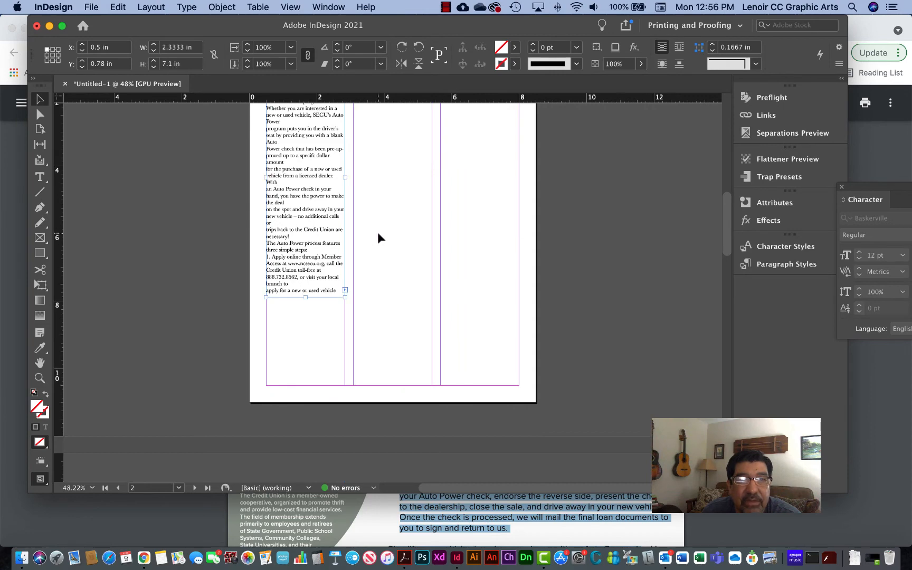
pyautogui.scroll(5, 378, 232)
pyautogui.scroll(-3, 308, 369)
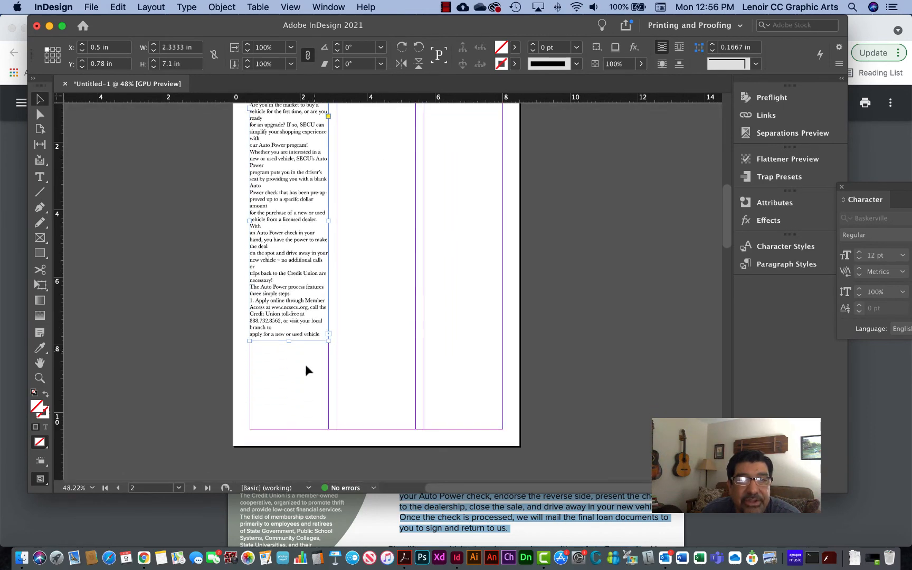
pyautogui.moveTo(291, 342); pyautogui.dragTo(330, 417)
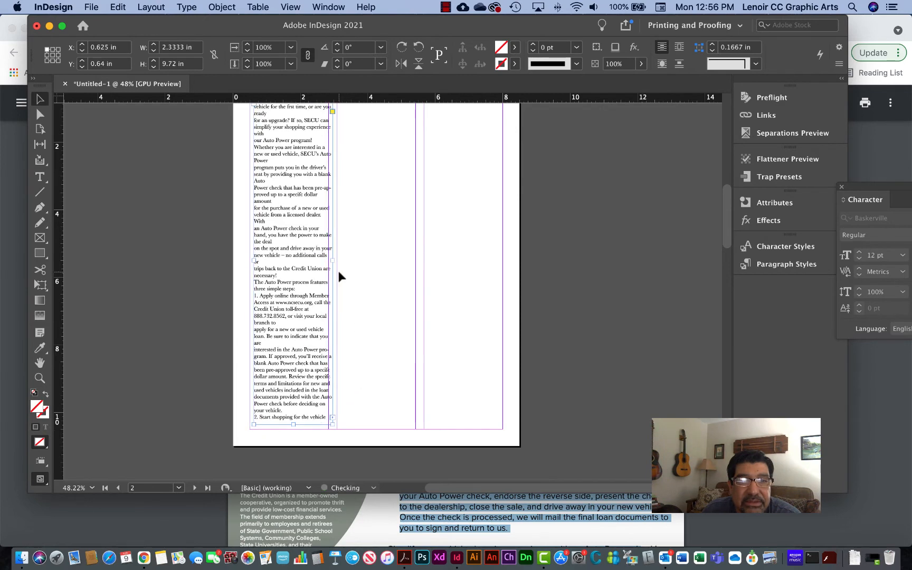
pyautogui.click(332, 418)
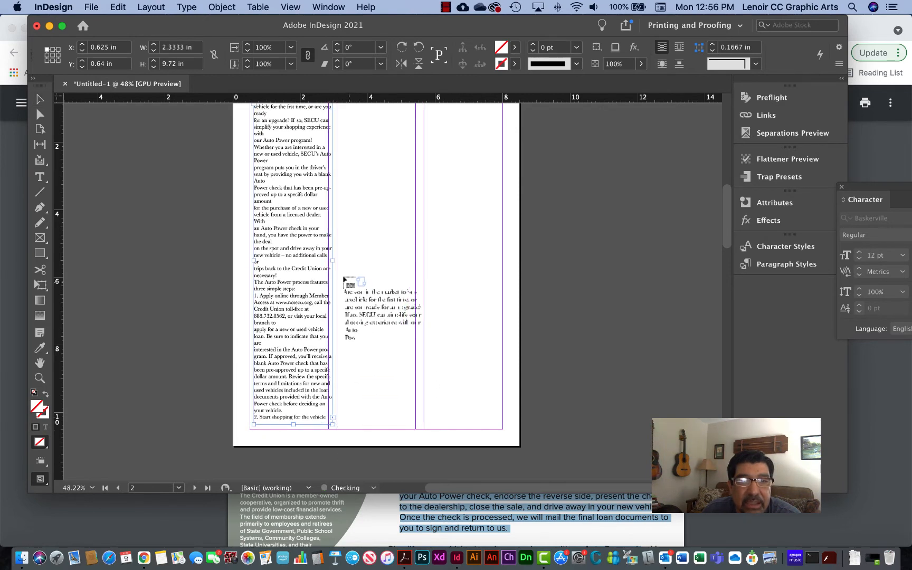
pyautogui.moveTo(339, 272); pyautogui.dragTo(416, 425)
# - Delete the two threaded text frames in page 3's first and middle columns
pyautogui.scroll(-10, 433, 380)
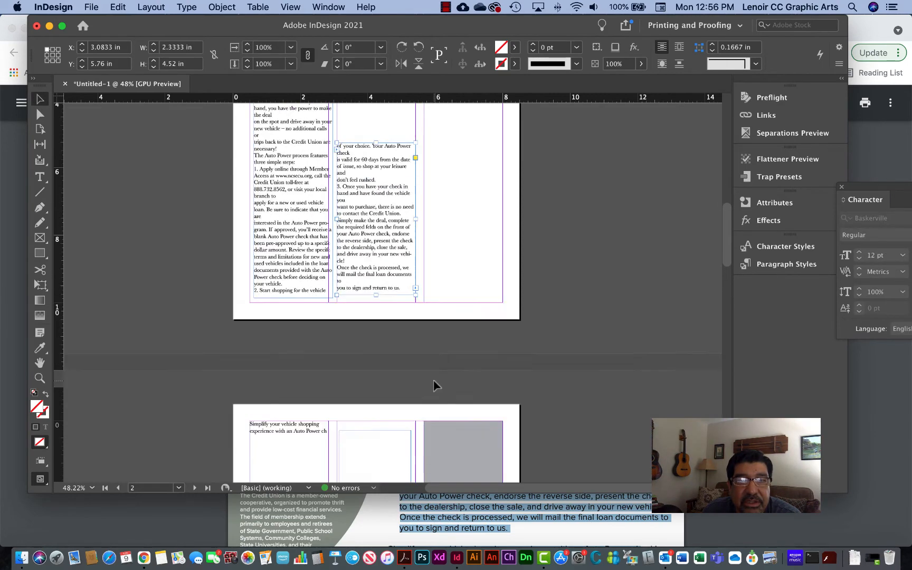
pyautogui.click(297, 307)
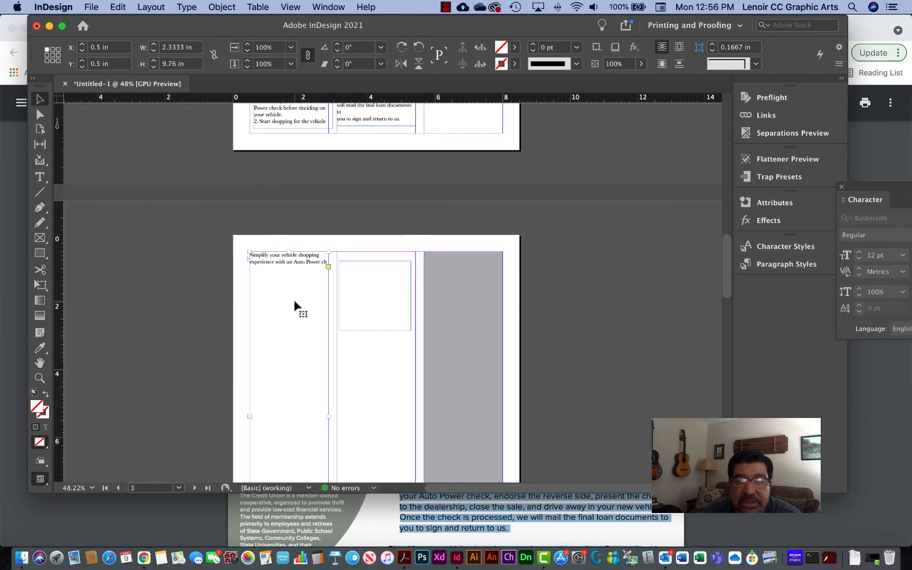
pyautogui.press('Delete')
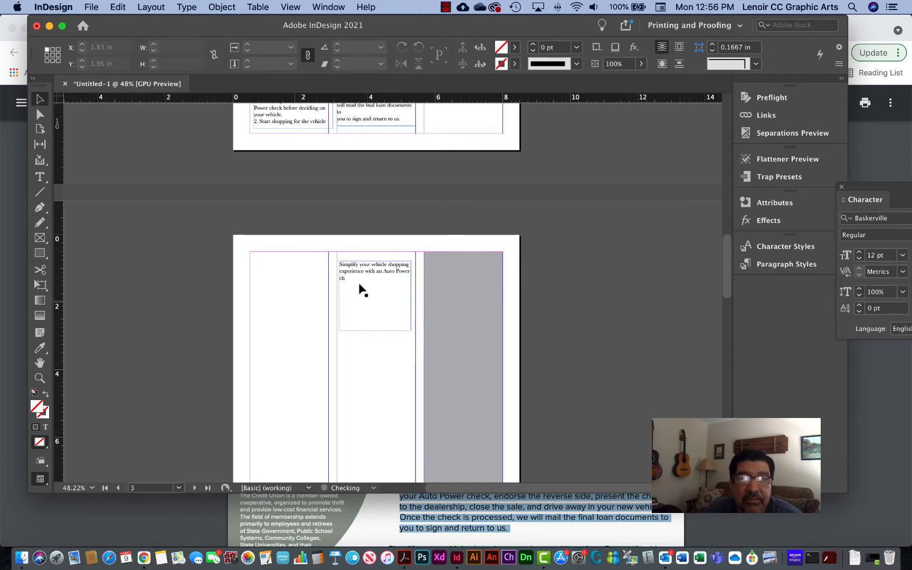
pyautogui.press('Delete')
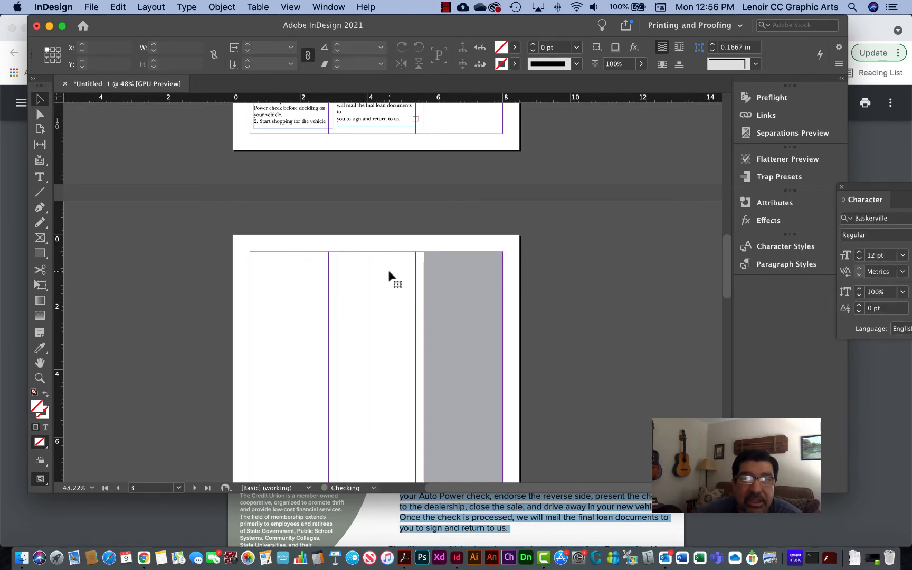
# - Move page 2's middle-column text frame up to Y 0.64 in and place the first-column frame at X 0.5 in, Y 0.5 in
pyautogui.scroll(5, 457, 281)
pyautogui.scroll(2, 323, 275)
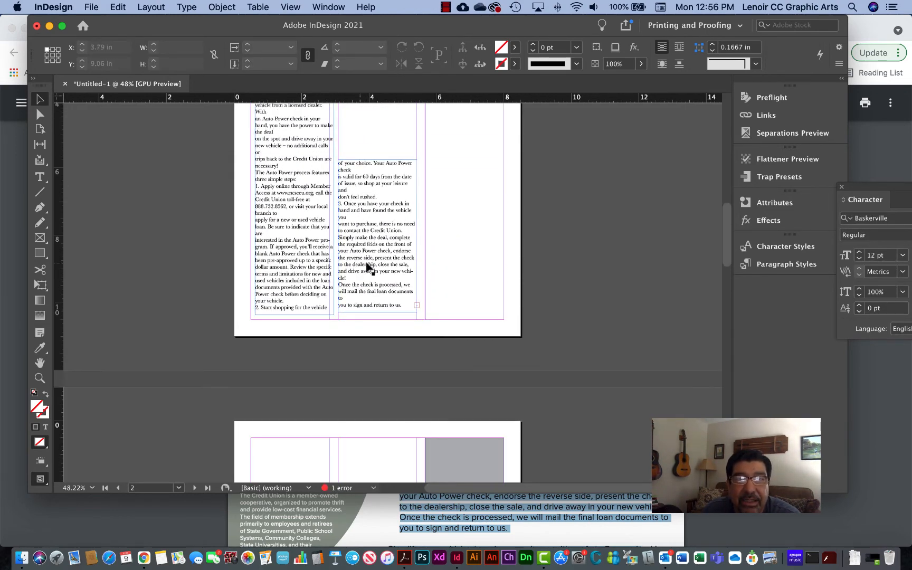
pyautogui.click(399, 259)
pyautogui.scroll(6, 356, 315)
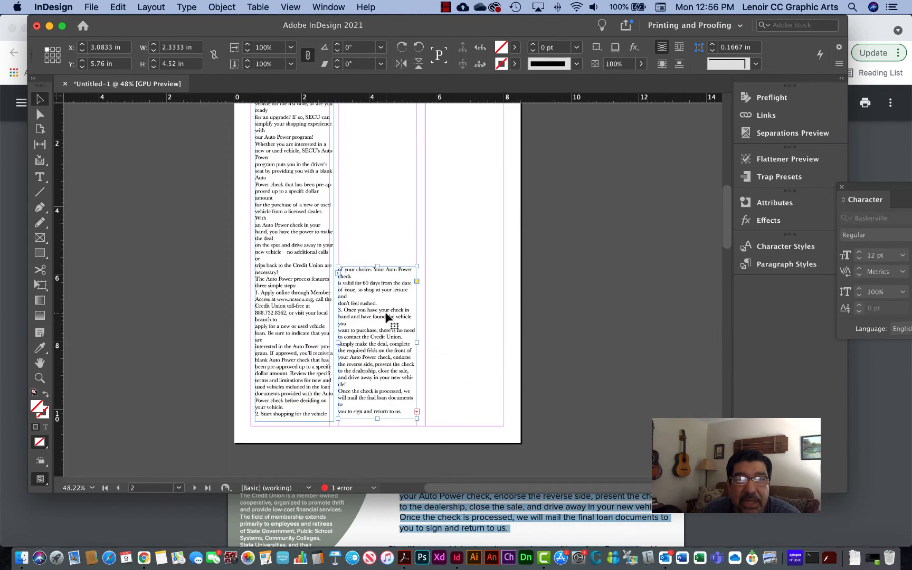
pyautogui.moveTo(380, 333); pyautogui.dragTo(378, 159)
pyautogui.moveTo(302, 175); pyautogui.dragTo(298, 170)
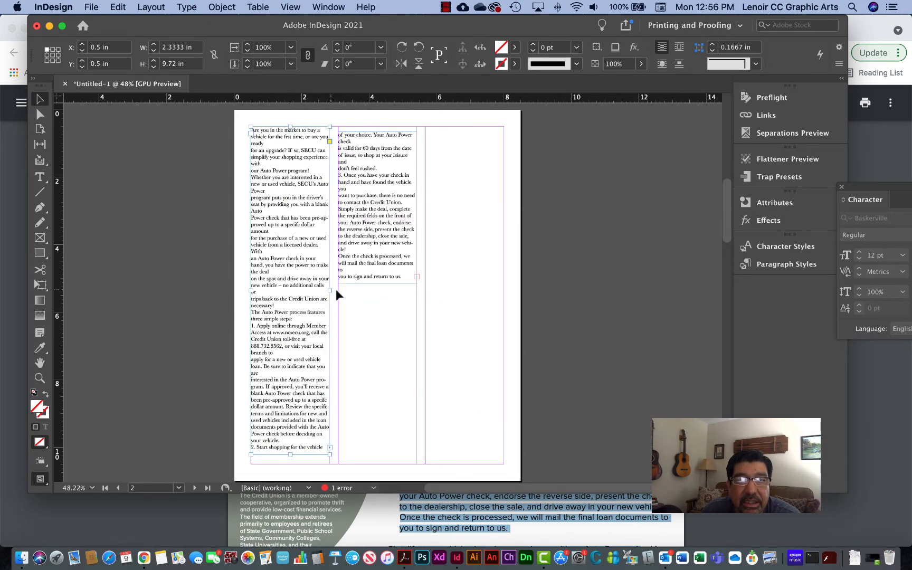
# - Lengthen page 2's middle-column text frame to 4.86 in and position it at X 3.0833 in, Y 0.5 in
pyautogui.click(374, 280)
pyautogui.moveTo(376, 284)
pyautogui.mouseDown()
pyautogui.moveTo(377, 454)
pyautogui.moveTo(377, 294)
pyautogui.mouseUp()
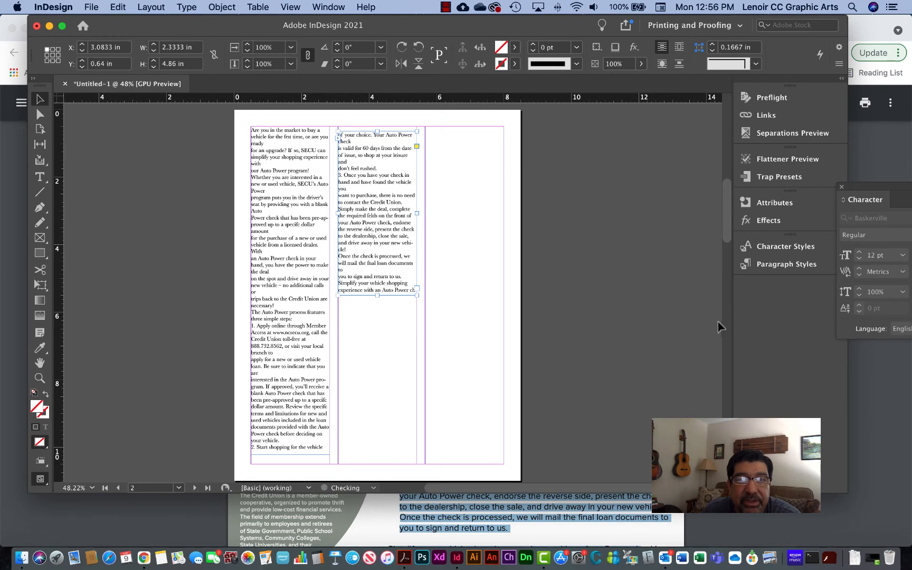
pyautogui.click(308, 348)
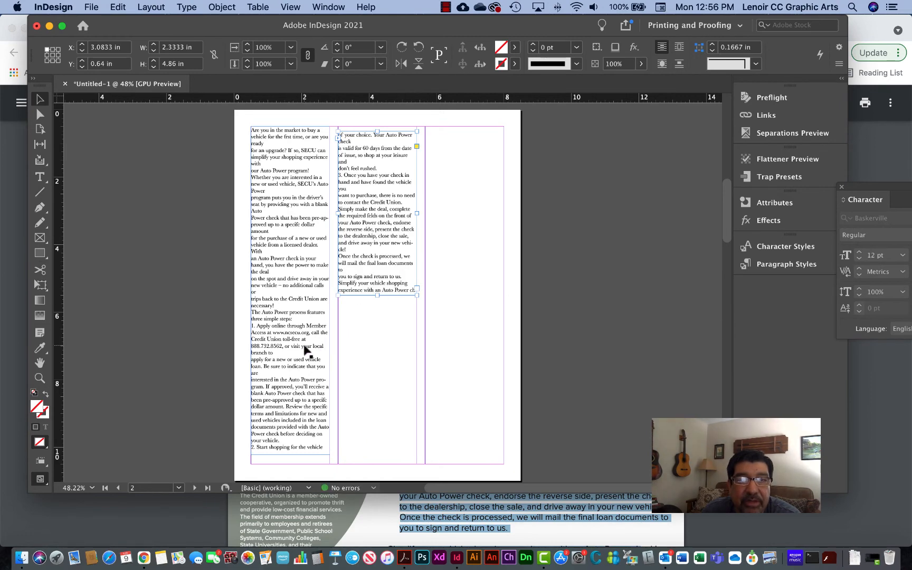
pyautogui.moveTo(378, 225); pyautogui.dragTo(379, 217)
pyautogui.doubleClick(380, 216)
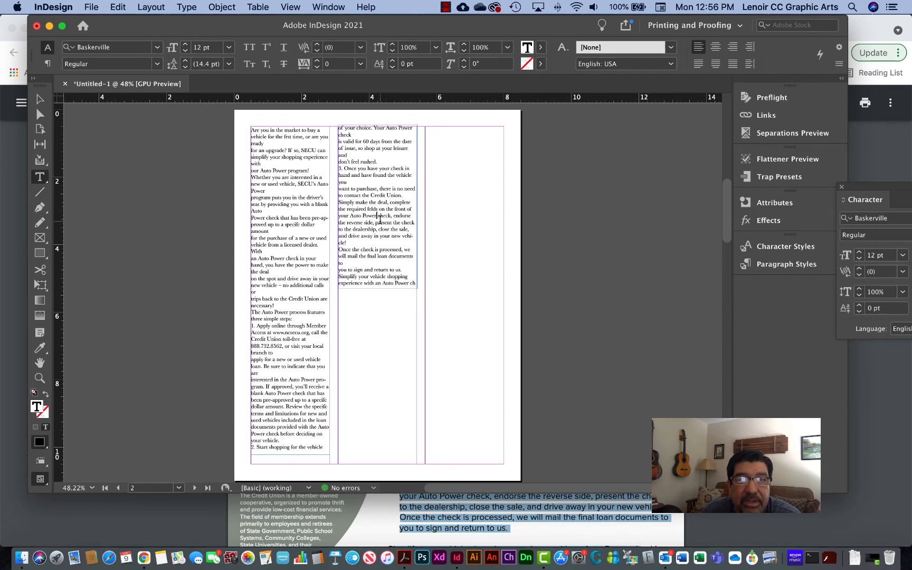
pyautogui.click(40, 99)
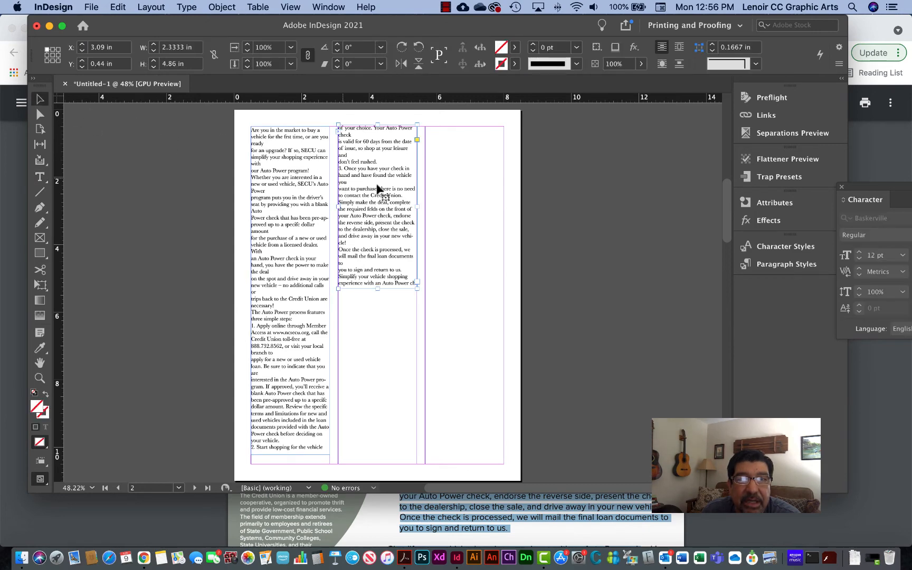
pyautogui.moveTo(377, 194); pyautogui.dragTo(380, 198)
# - Switch to Chrome and copy the heading "SECU'S Auto Power Program – Getting Into The Driver's Seat in 3 Simple Steps" from the Grassroots PDF
pyautogui.click(545, 501)
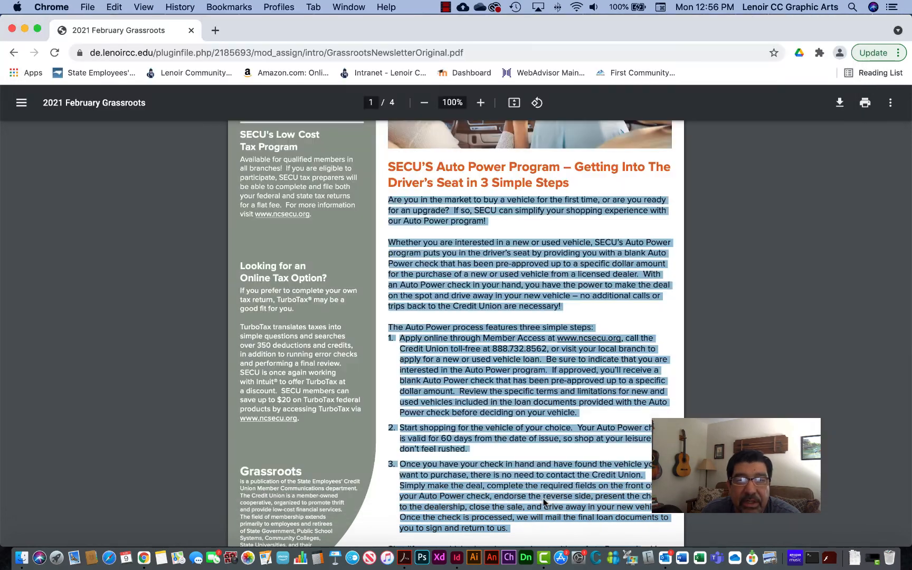
pyautogui.click(423, 207)
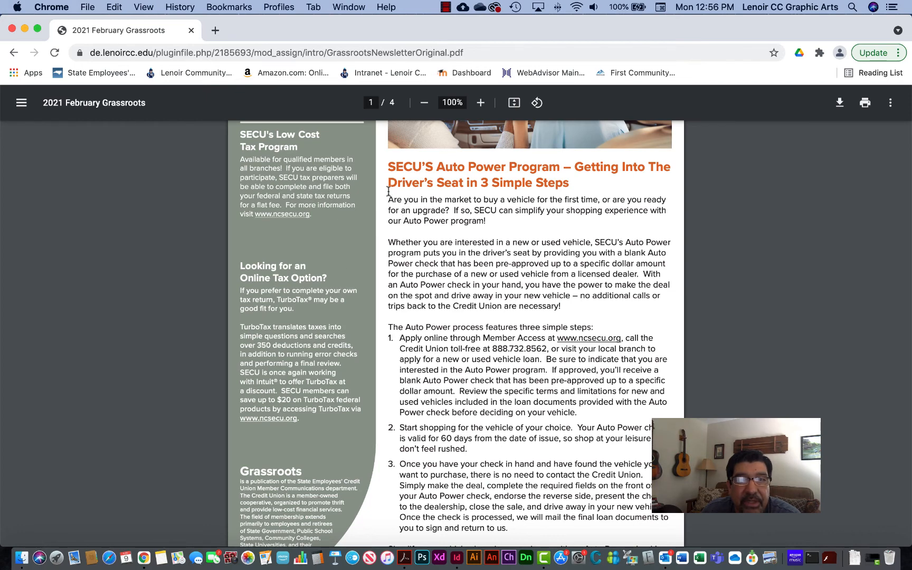
pyautogui.moveTo(391, 163); pyautogui.dragTo(570, 182)
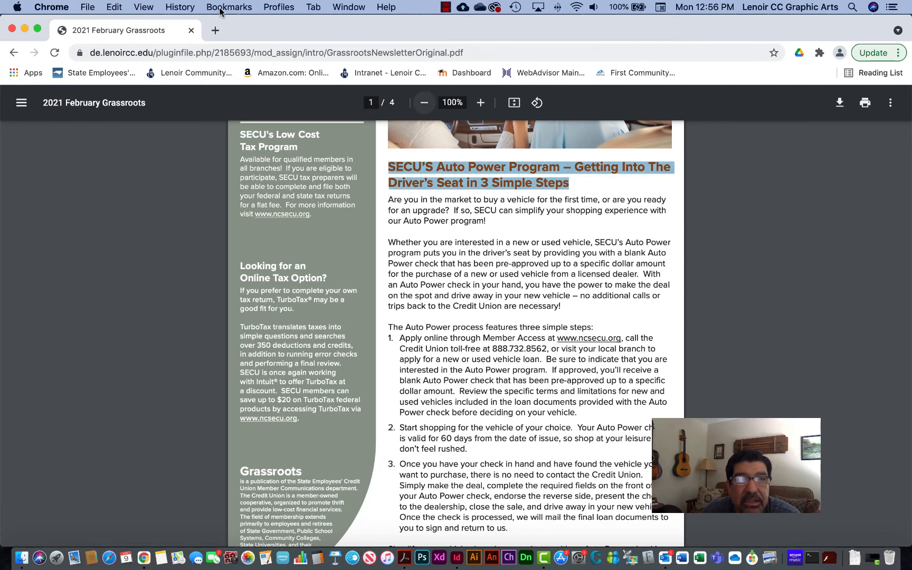
pyautogui.click(121, 7)
pyautogui.click(118, 63)
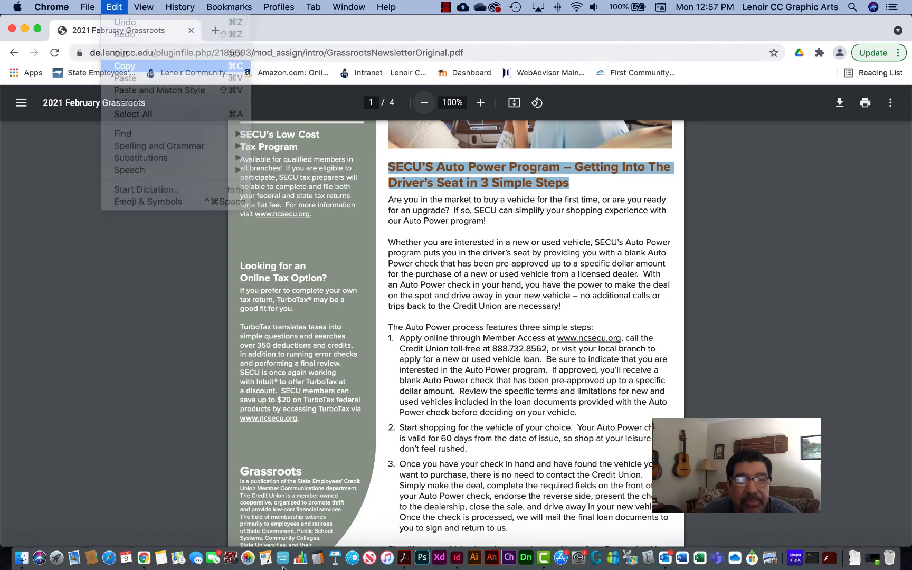
# - In InDesign, lower both page 2 text frames to Y 1.06 in and paste the heading into a new 5.9 by 0.5 in frame above them
pyautogui.click(457, 558)
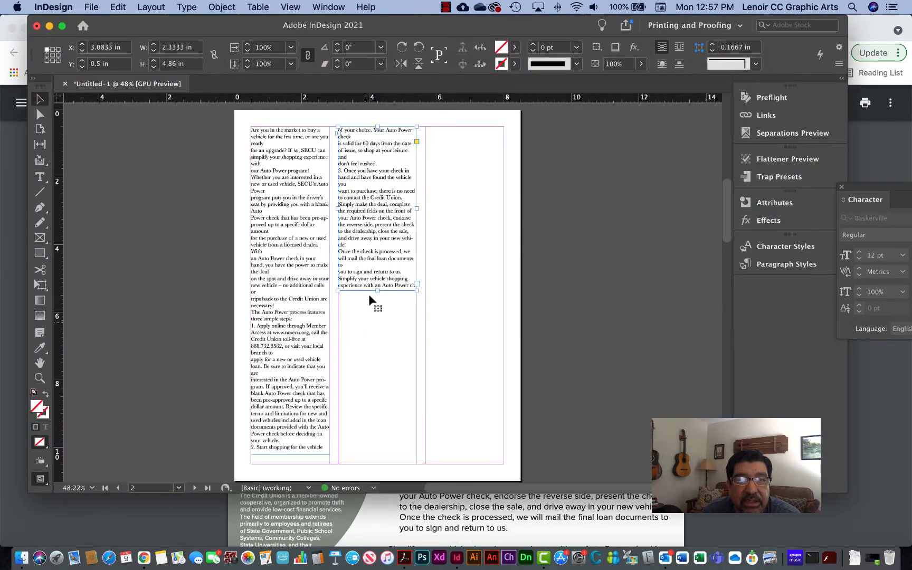
pyautogui.moveTo(289, 239); pyautogui.dragTo(359, 260)
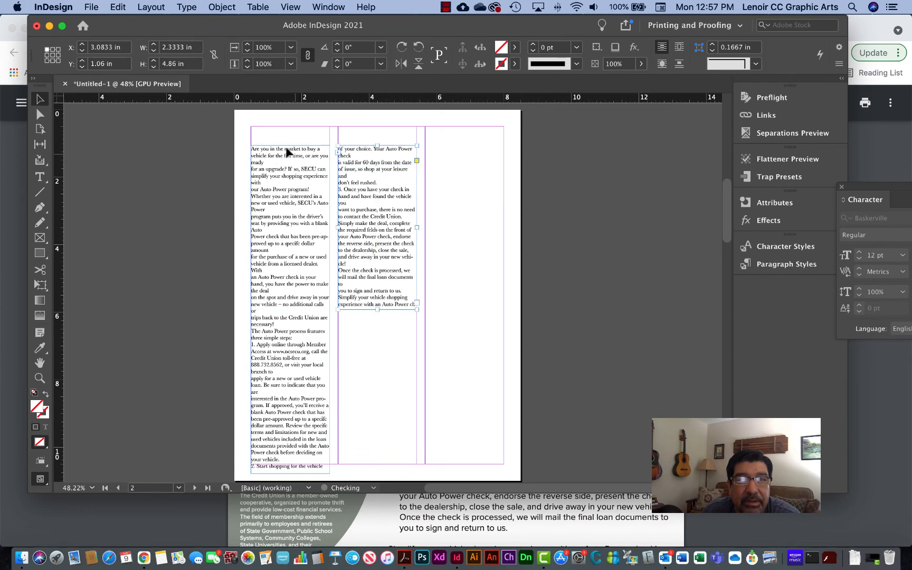
pyautogui.click(40, 177)
pyautogui.moveTo(247, 121); pyautogui.dragTo(446, 136)
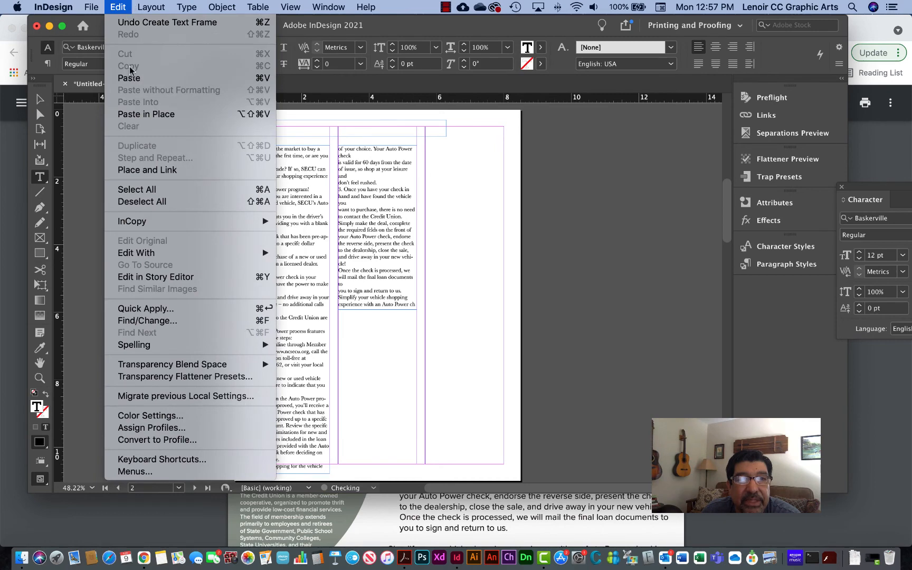
pyautogui.click(129, 78)
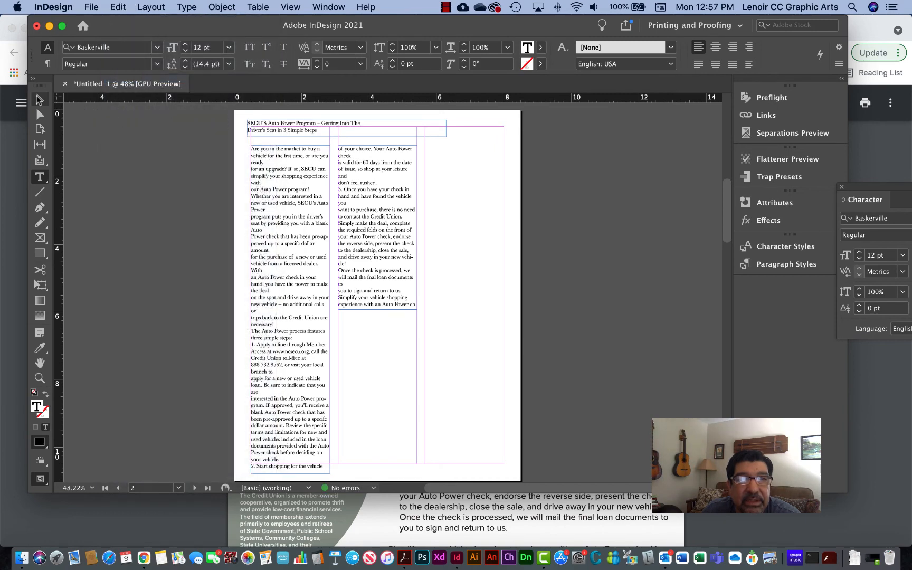
# - Move the heading frame to X 0.5 in, Y 0.56 in and lower both body text frames to Y 1.34 in
pyautogui.click(38, 99)
pyautogui.moveTo(295, 124); pyautogui.dragTo(306, 139)
pyautogui.moveTo(342, 204); pyautogui.dragTo(344, 226)
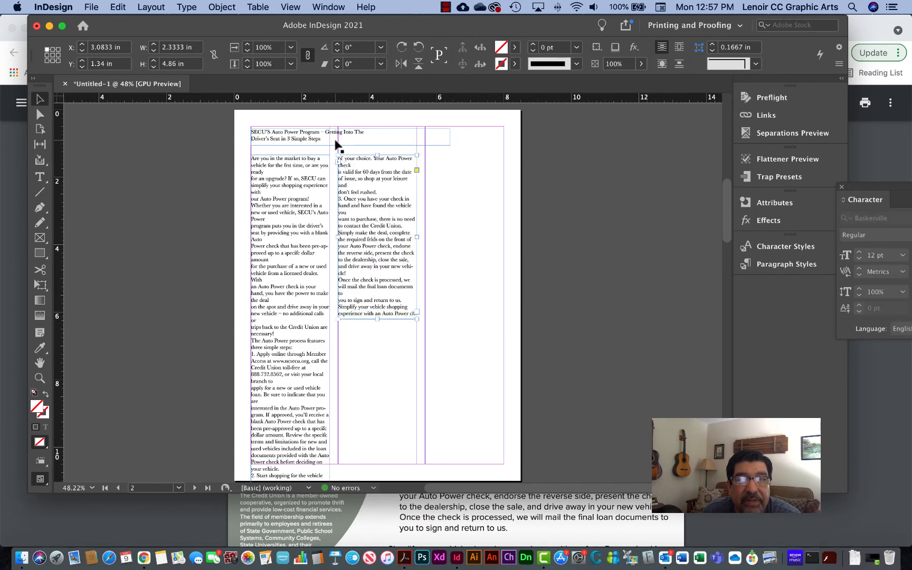
# - Select the Body copy Avenir 12/14 character style and add two new character styles
pyautogui.click(792, 247)
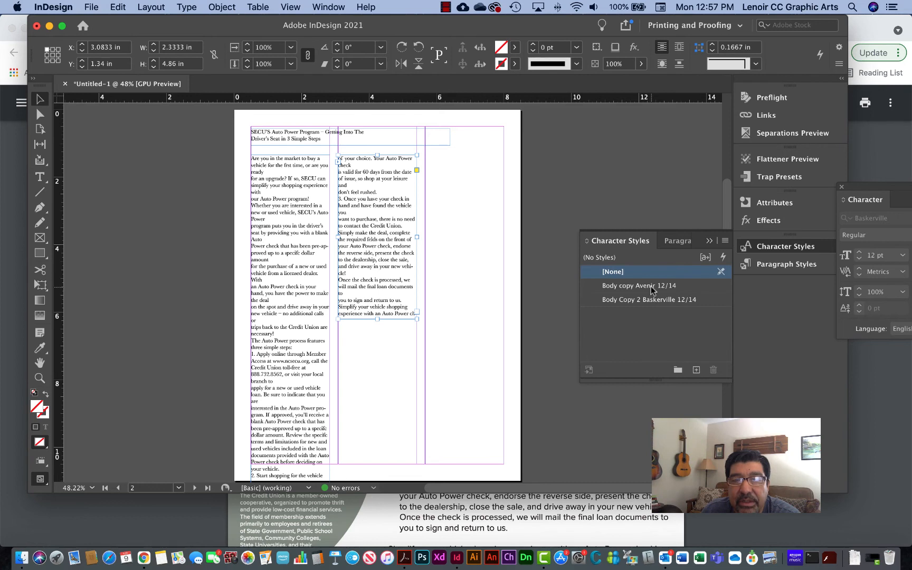
pyautogui.click(651, 286)
pyautogui.click(697, 371)
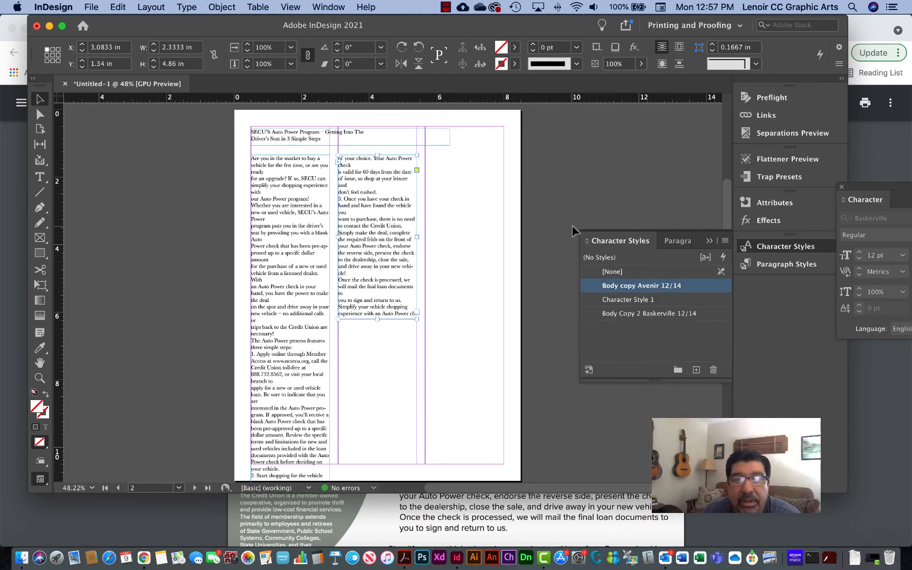
pyautogui.click(696, 371)
# - Set the Body Copy 2 Baskerville 12/14 character style to Bold at 18 pt
pyautogui.doubleClick(649, 328)
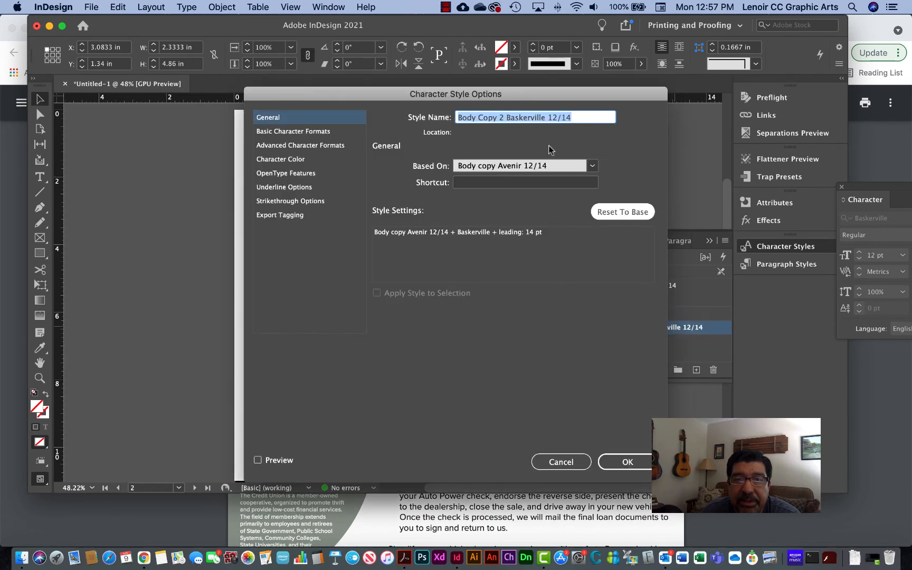
pyautogui.click(312, 132)
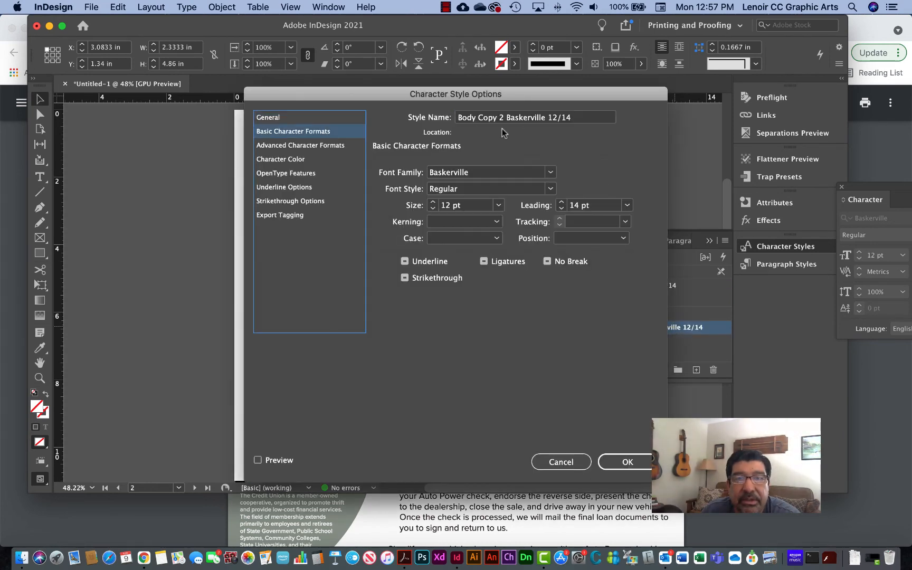
pyautogui.click(551, 189)
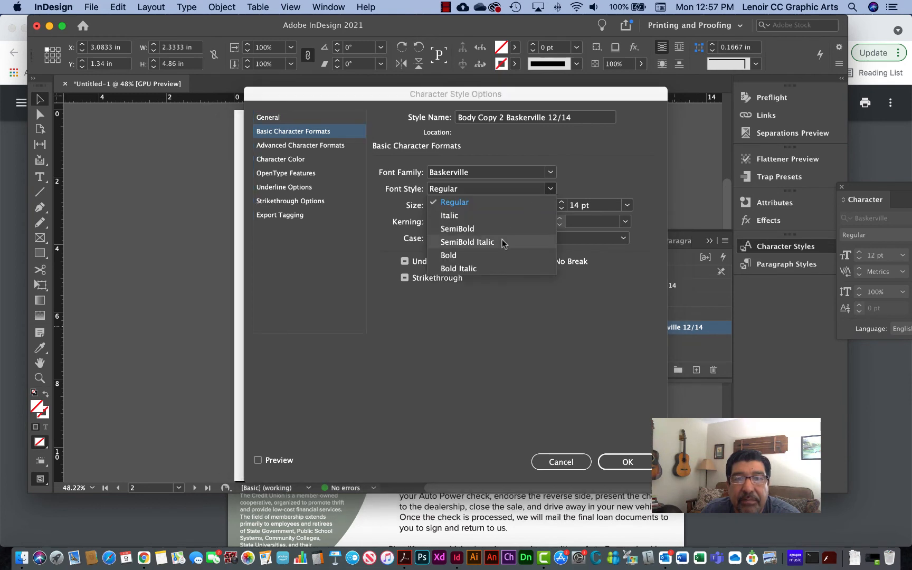
pyautogui.click(502, 256)
pyautogui.click(433, 202)
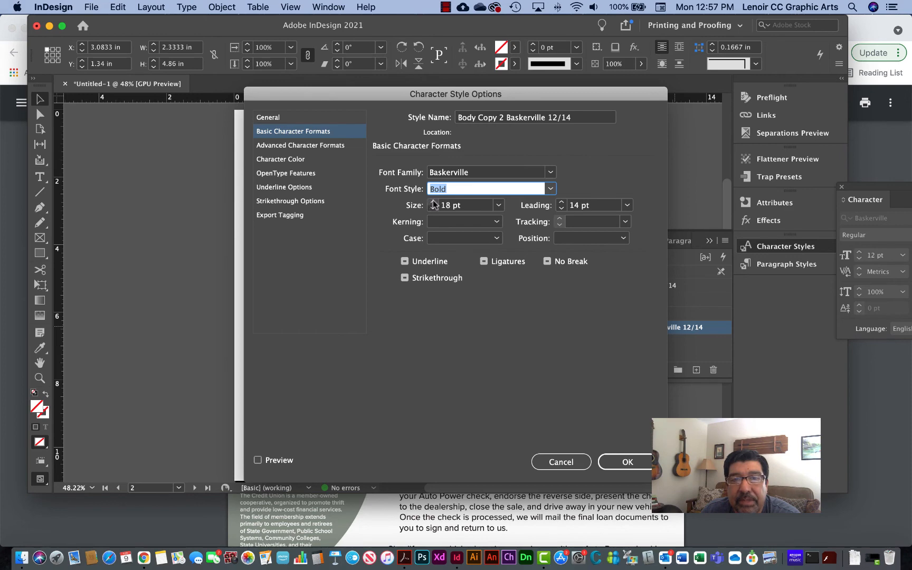
pyautogui.click(628, 461)
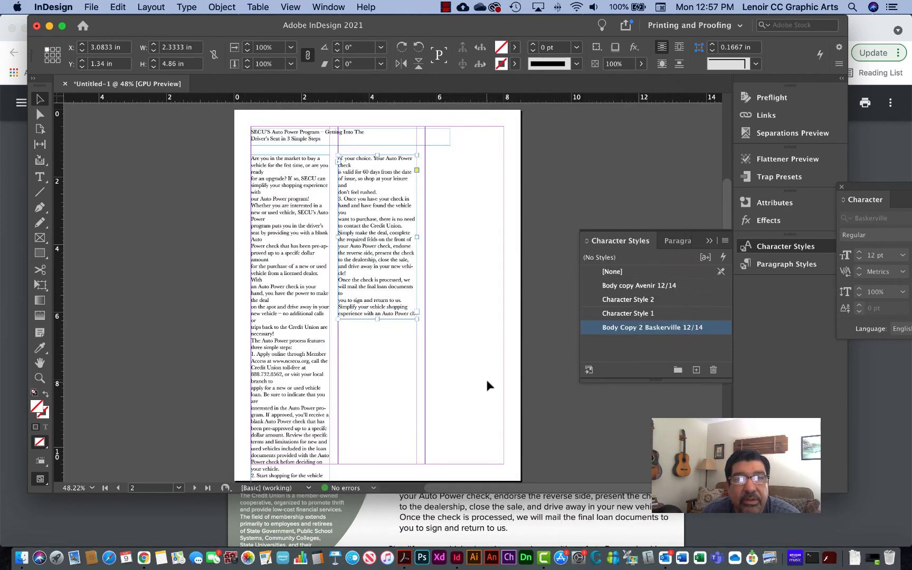
# - Apply the Body Copy 2 Baskerville 12/14 character style to the heading frame on page 2
pyautogui.click(487, 380)
pyautogui.click(302, 136)
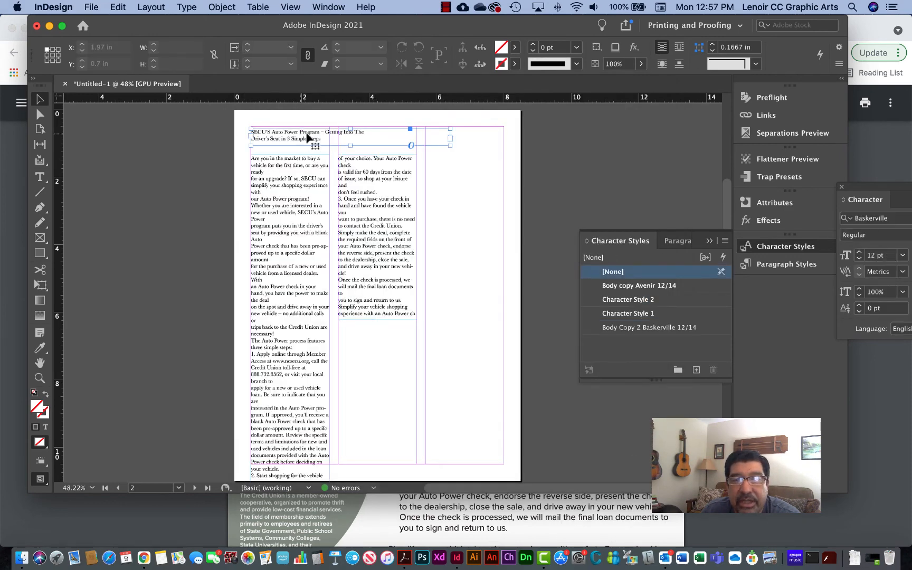
pyautogui.click(635, 328)
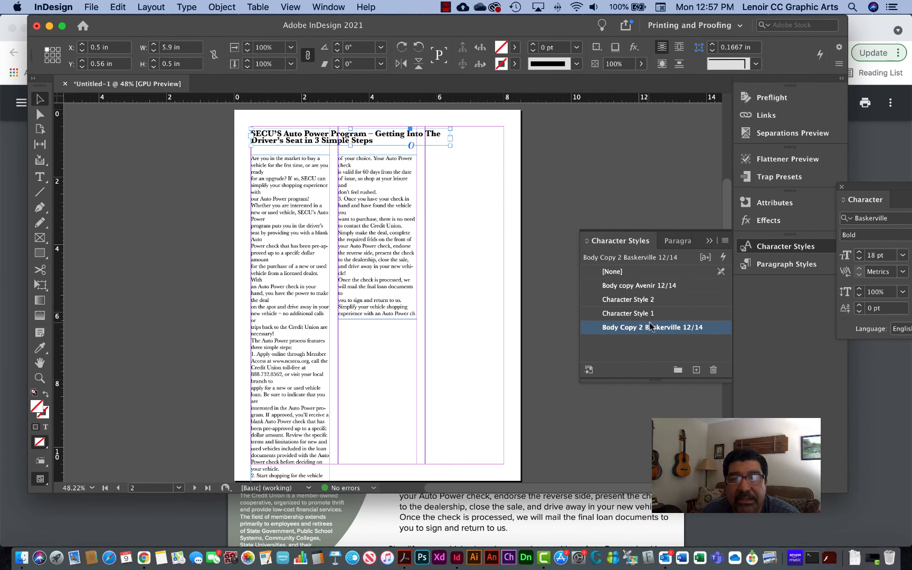
# - Rename the Body Copy 2 Baskerville 12/14 character style to Headline 2 Baskerville 12/14
pyautogui.doubleClick(649, 325)
pyautogui.click(642, 327)
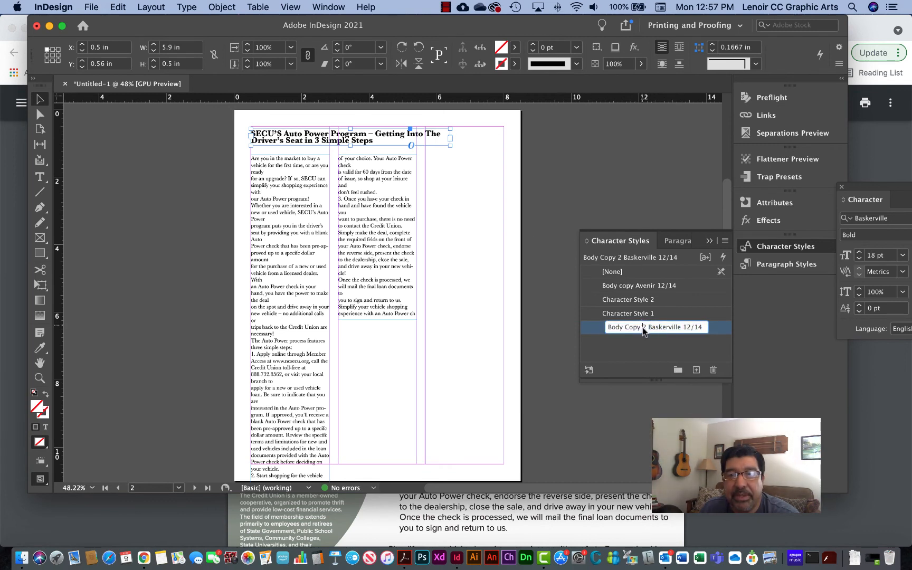
pyautogui.moveTo(641, 327); pyautogui.dragTo(601, 328)
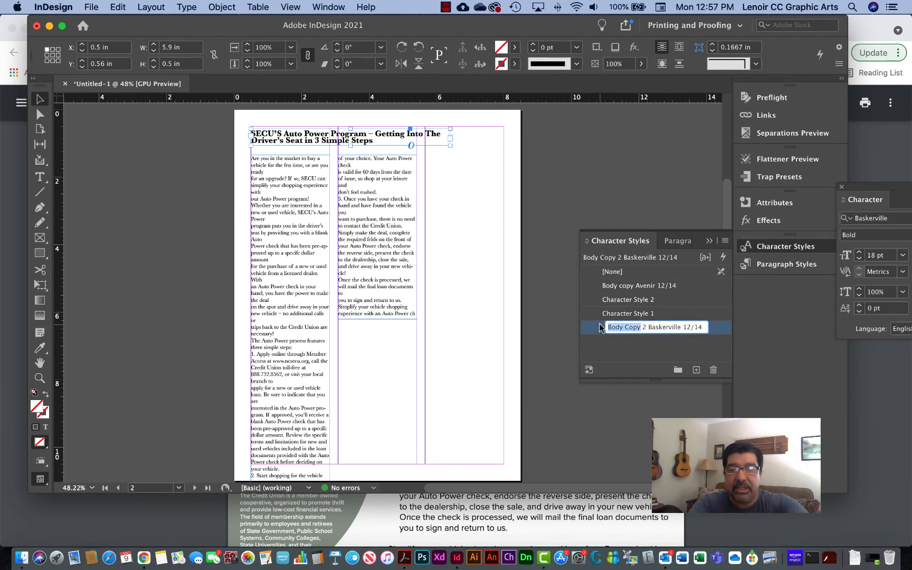
pyautogui.write('H')
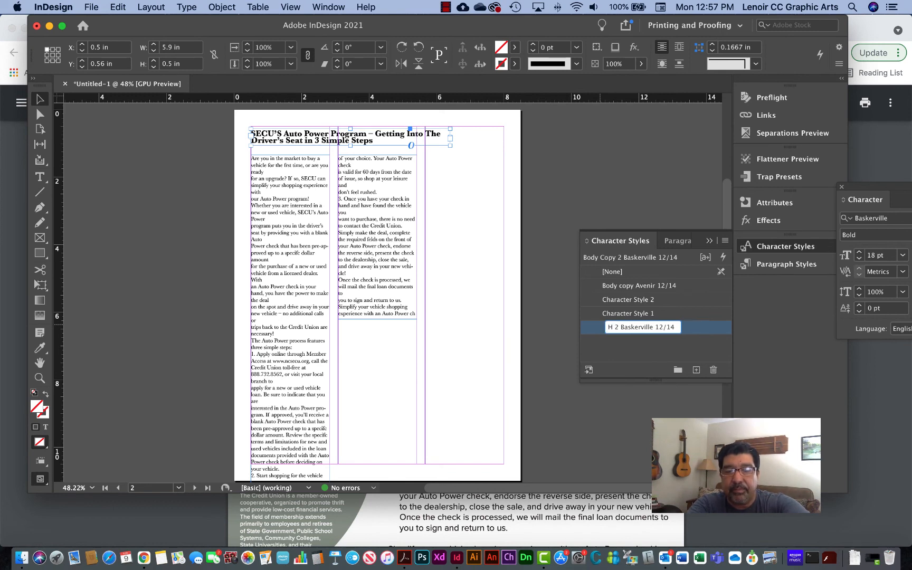
pyautogui.write('eas')
pyautogui.press('BackSpace')
pyautogui.write('dline')
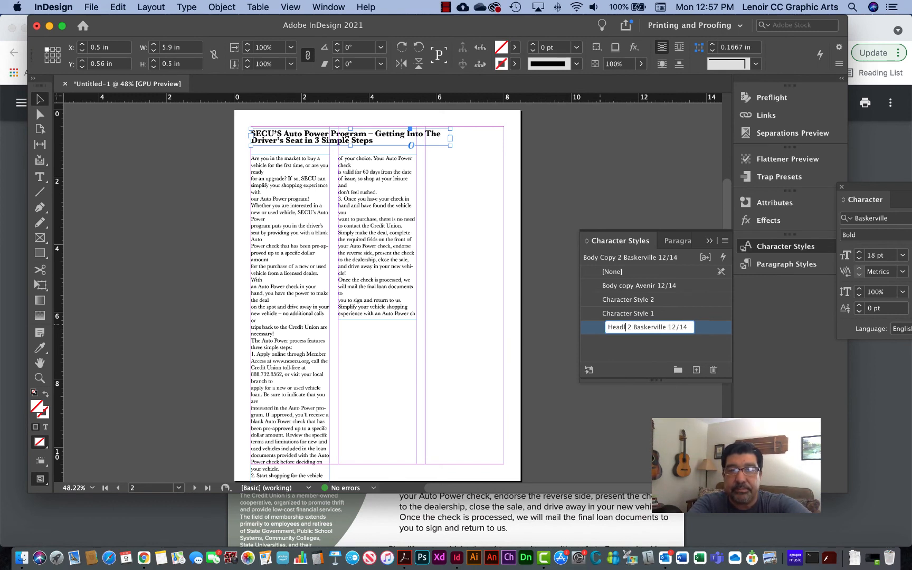
pyautogui.press('Return')
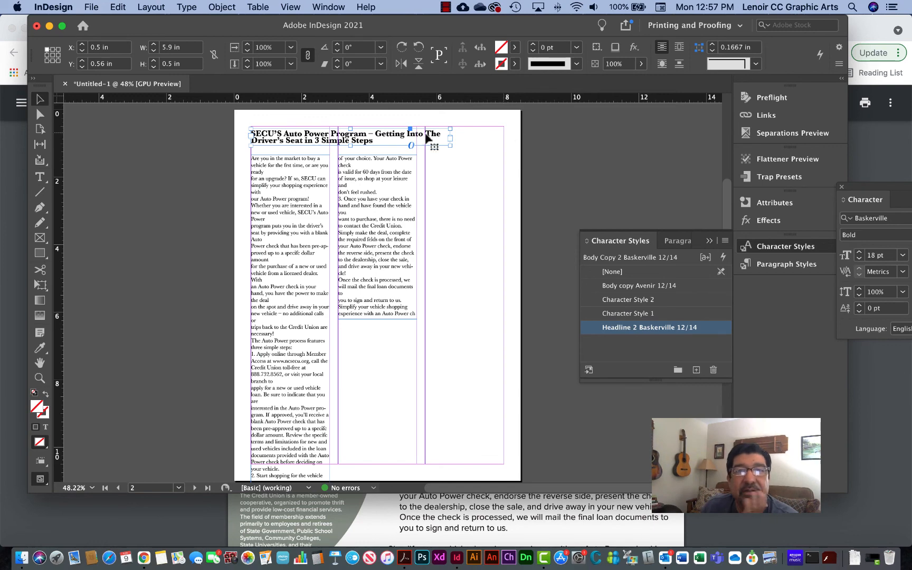
# - Lower the heading frame to Y 0.66 in and raise both body text frames to Y 1.28 in
pyautogui.moveTo(386, 140); pyautogui.dragTo(387, 144)
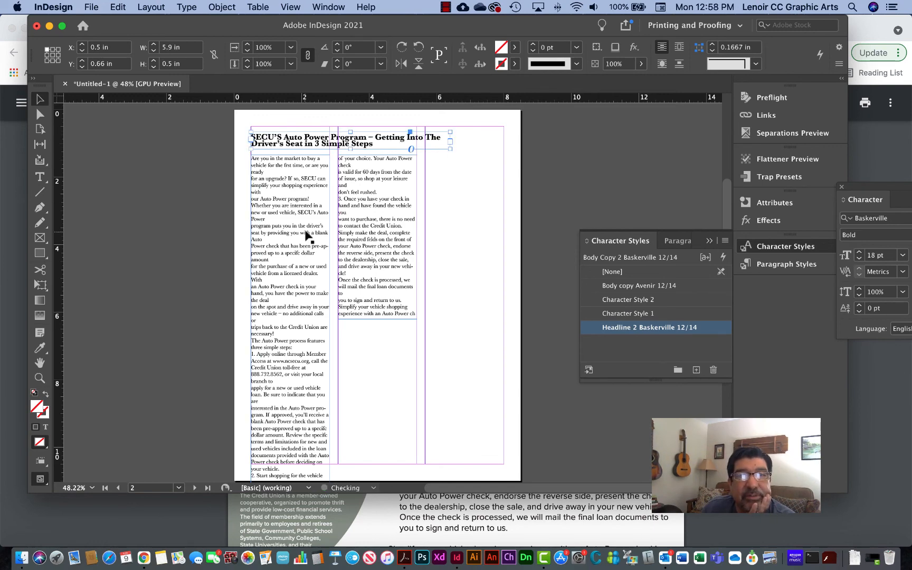
pyautogui.moveTo(304, 231); pyautogui.dragTo(349, 235)
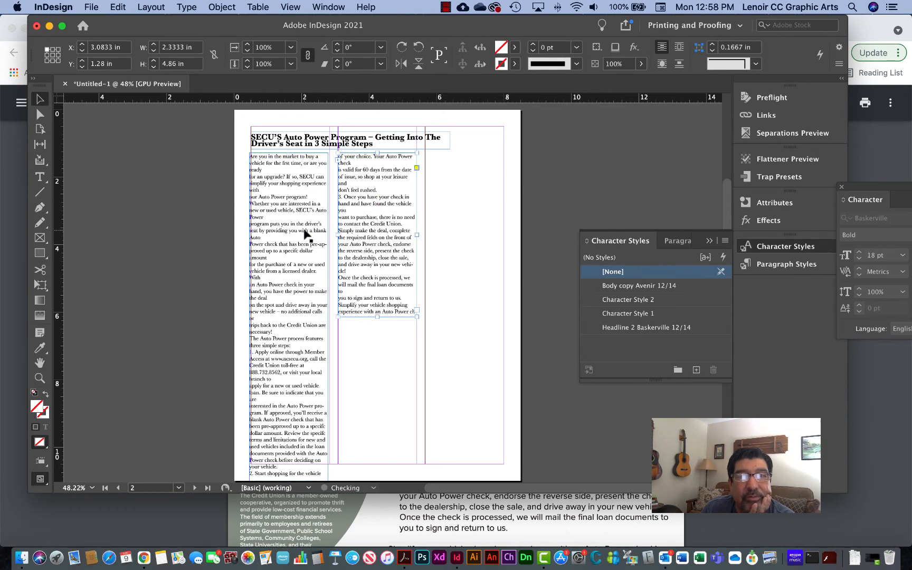
pyautogui.click(39, 177)
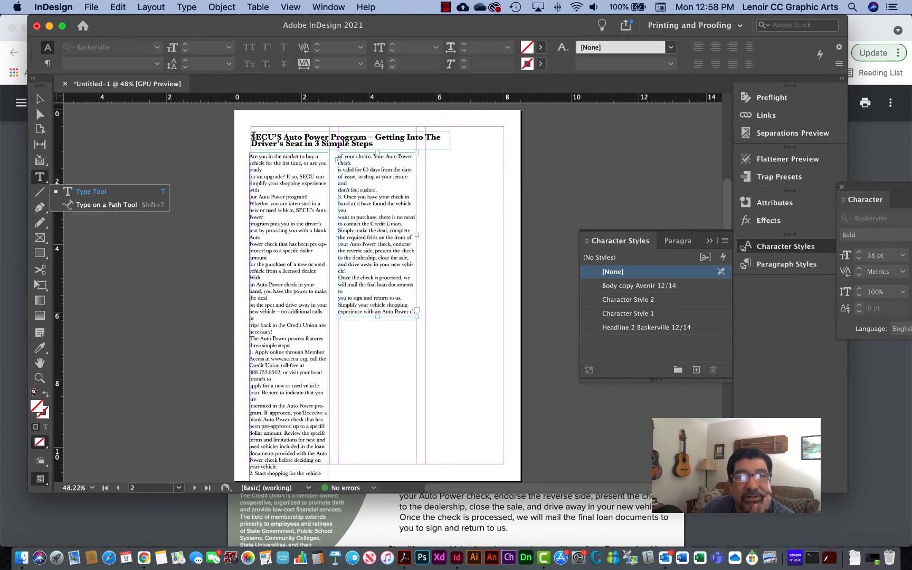
pyautogui.moveTo(253, 136); pyautogui.dragTo(373, 144)
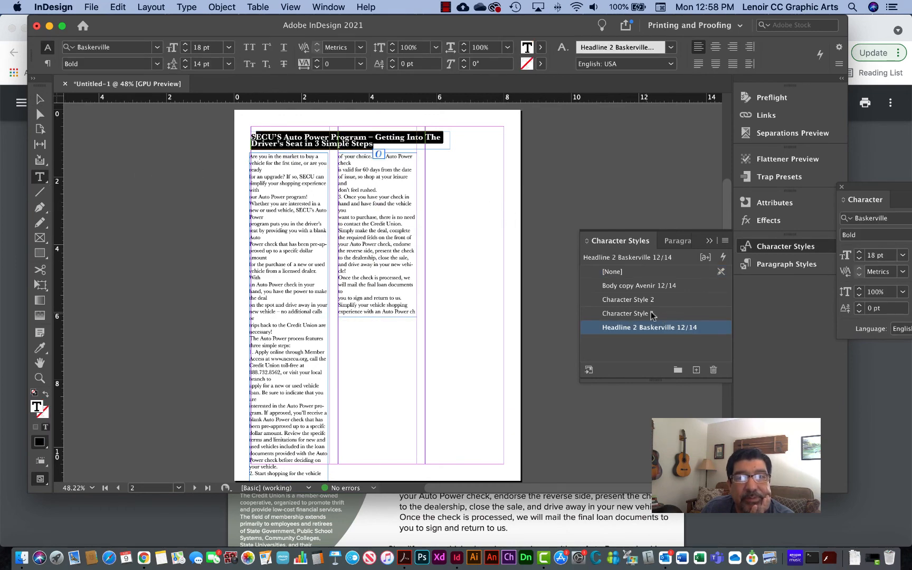
pyautogui.click(186, 7)
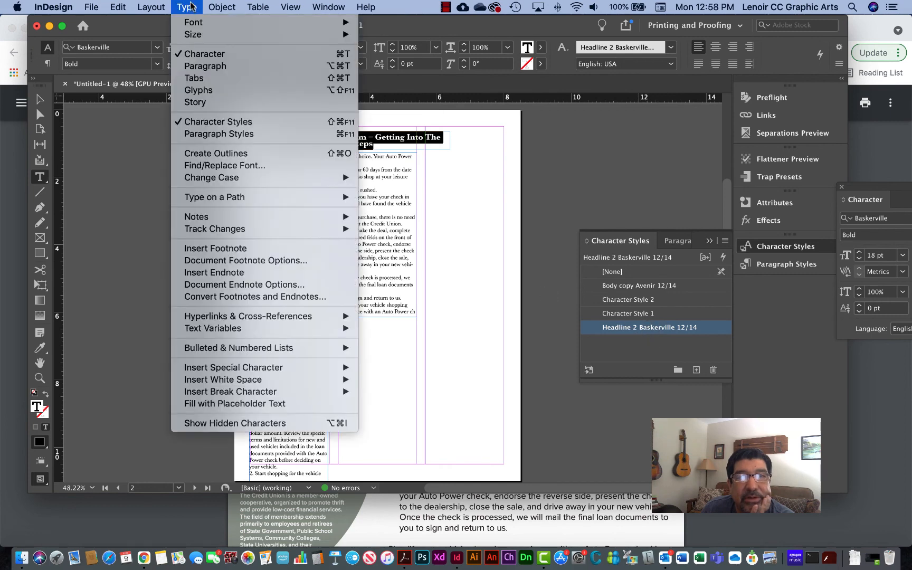
pyautogui.moveTo(343, 22)
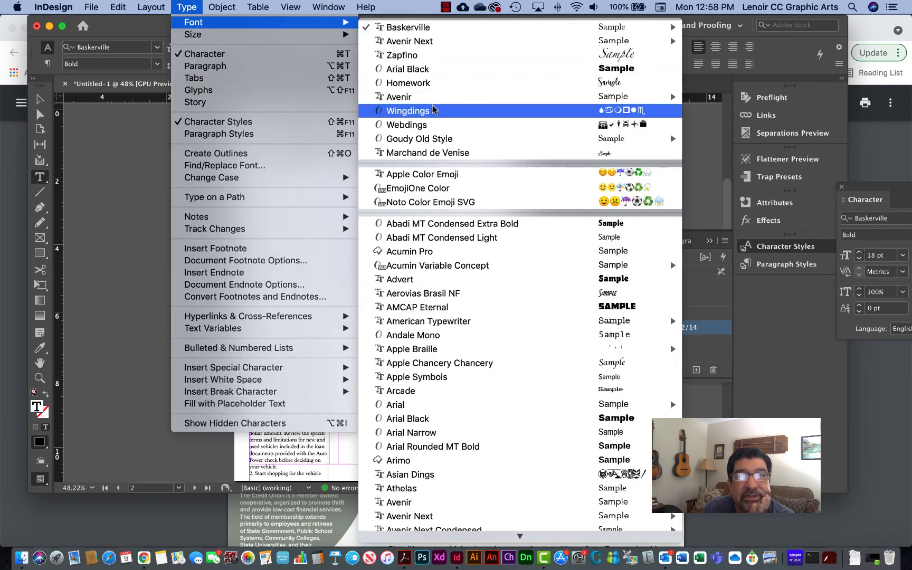
pyautogui.press('Escape')
pyautogui.press('Escape')
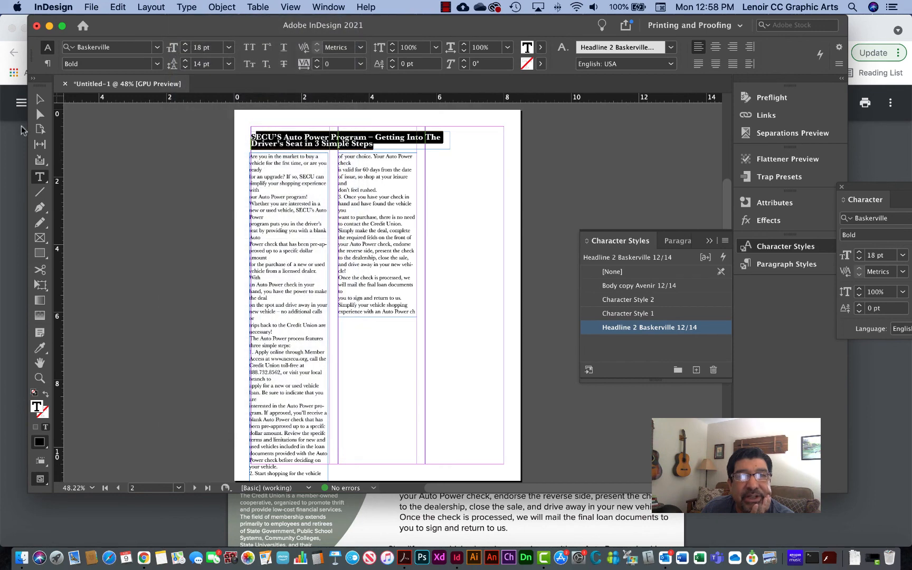
pyautogui.press('Escape')
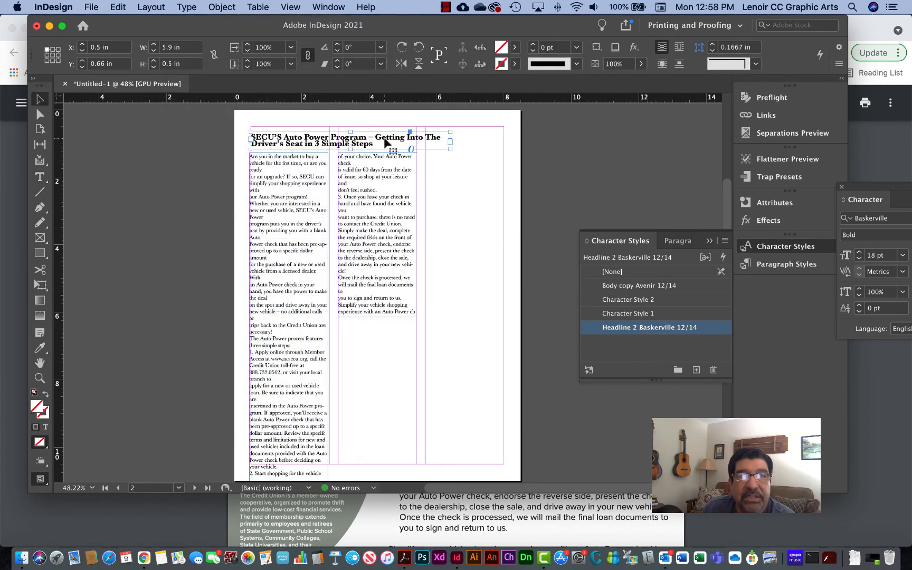
# - Move the heading frame to X 0.51 in, Y 0.5 in and set the Headline 2 Baskerville 12/14 style's font family to Avenir Next
pyautogui.moveTo(391, 144); pyautogui.dragTo(391, 139)
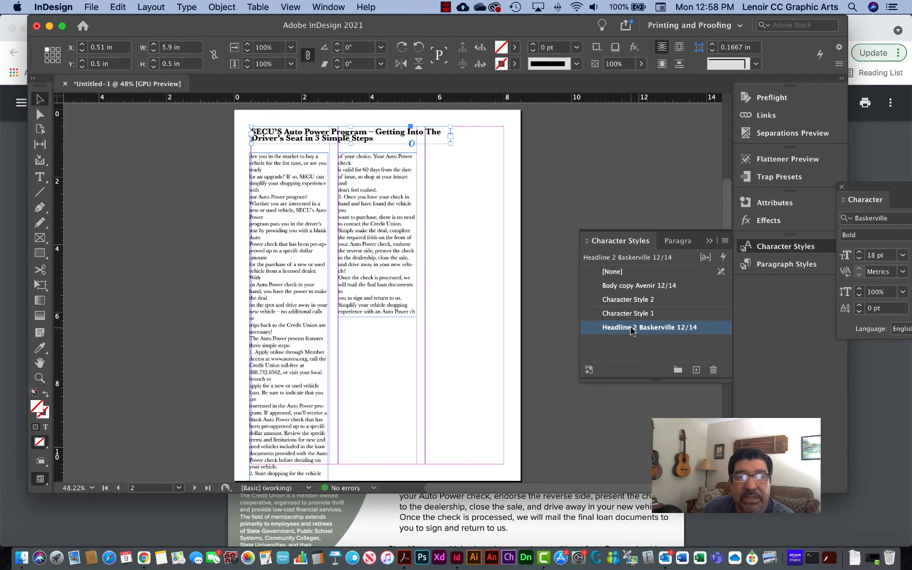
pyautogui.doubleClick(632, 328)
pyautogui.click(292, 131)
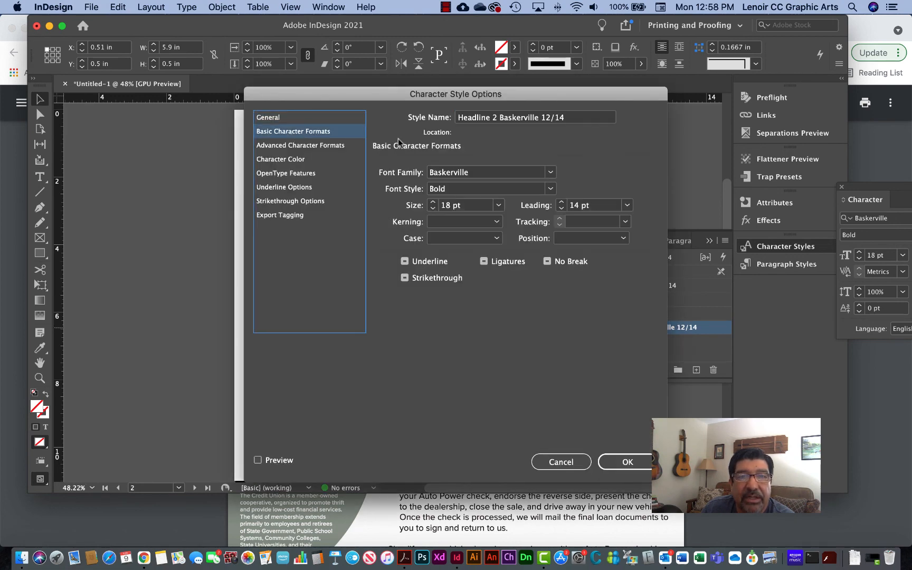
pyautogui.click(549, 176)
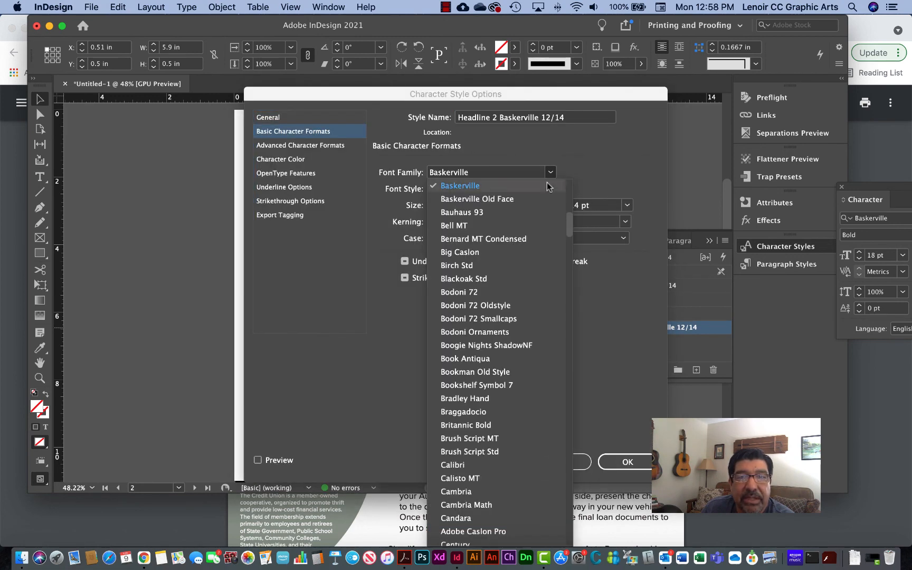
pyautogui.scroll(10, 544, 316)
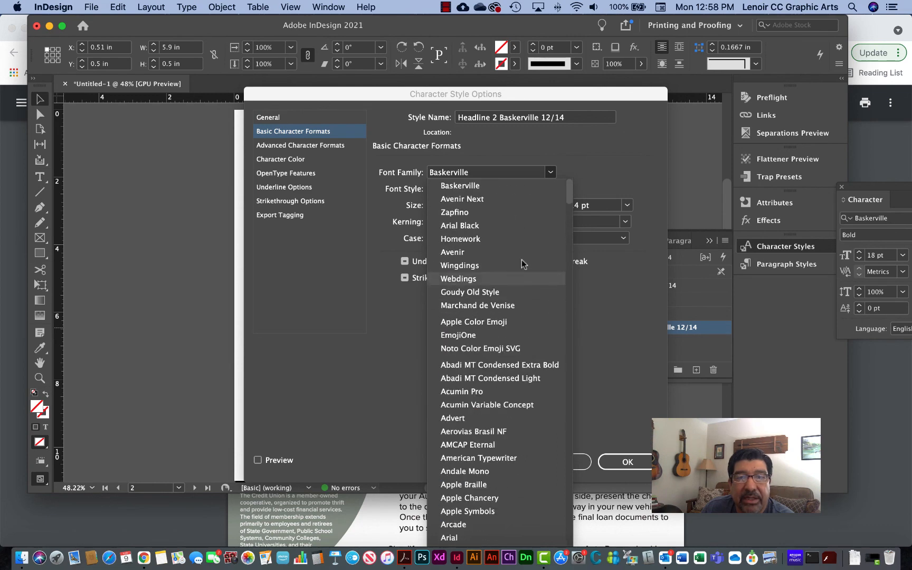
pyautogui.click(493, 198)
pyautogui.click(627, 462)
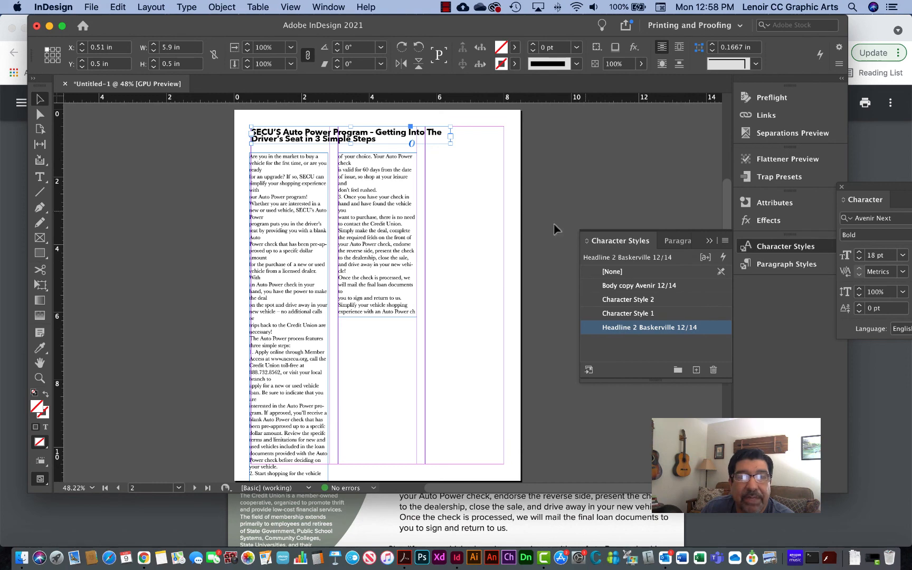
# - Raise both body text frames to Y 1.18 in and shorten the first column's frame to 9.32 in high, ending at the bottom margin
pyautogui.moveTo(305, 229); pyautogui.dragTo(309, 223)
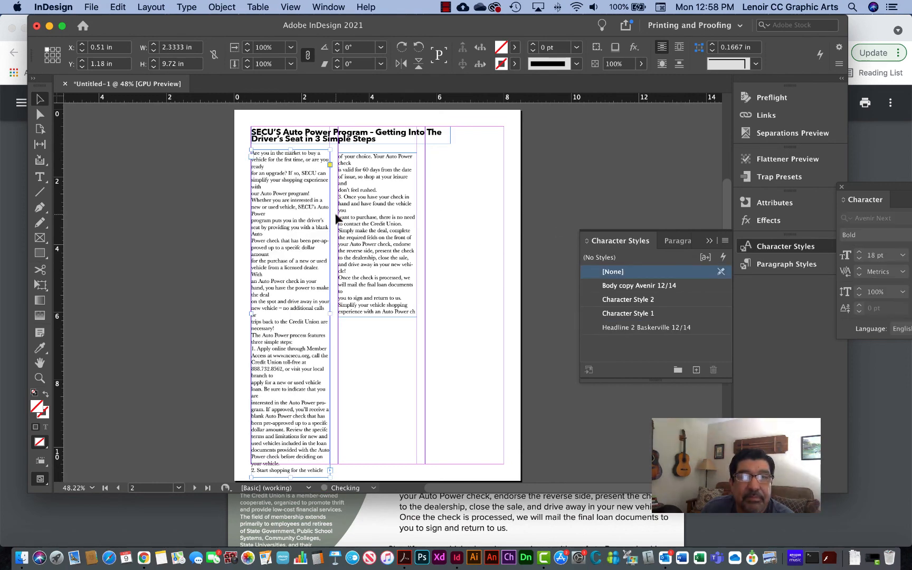
pyautogui.moveTo(363, 215); pyautogui.dragTo(364, 211)
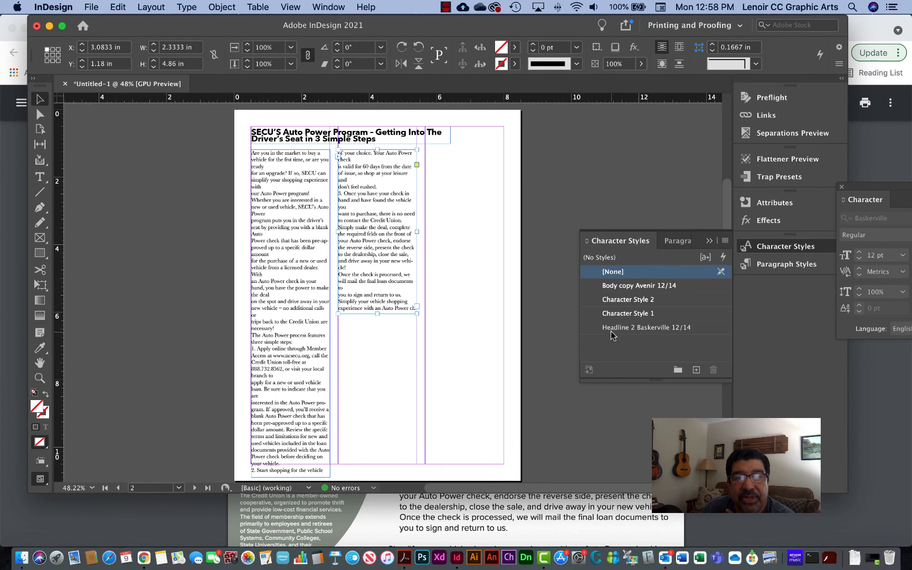
pyautogui.click(302, 376)
pyautogui.moveTo(292, 477); pyautogui.dragTo(300, 464)
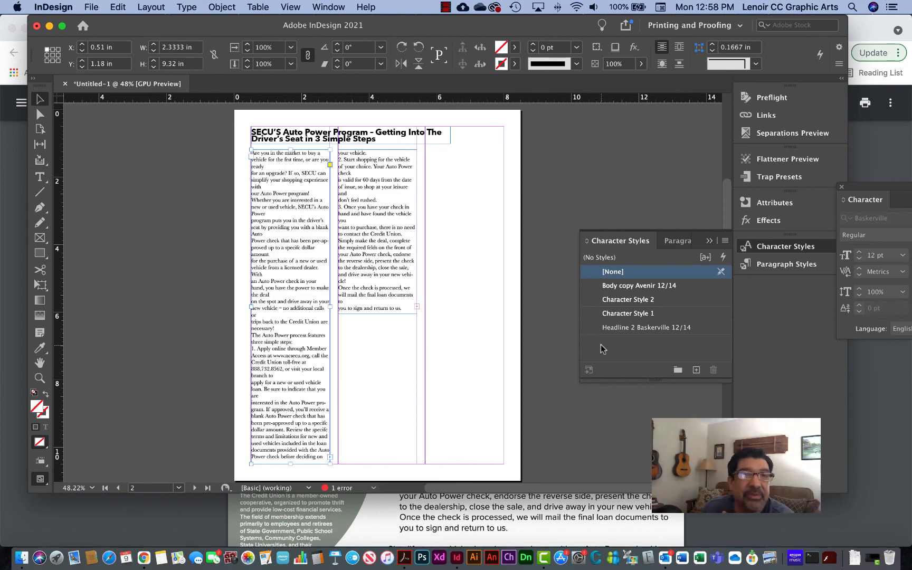
pyautogui.moveTo(394, 247); pyautogui.dragTo(395, 252)
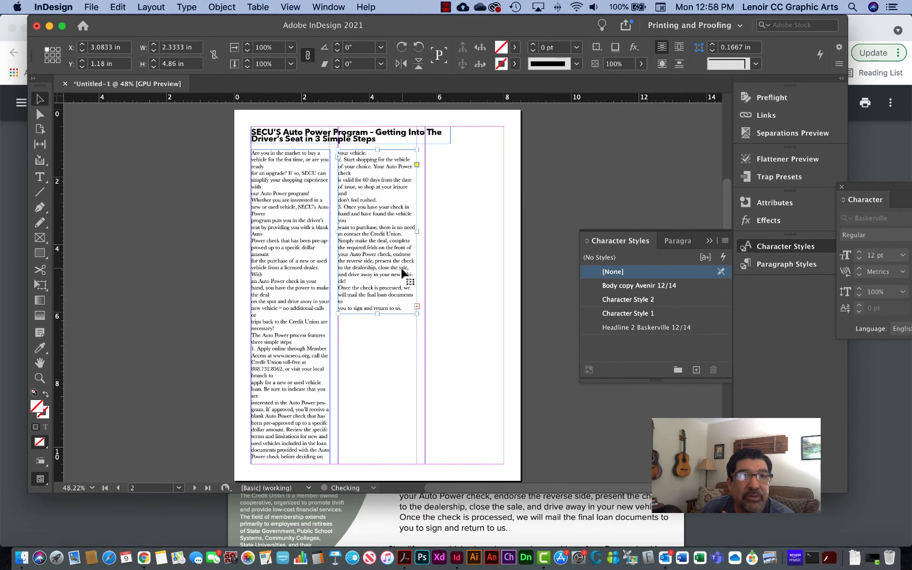
pyautogui.click(544, 557)
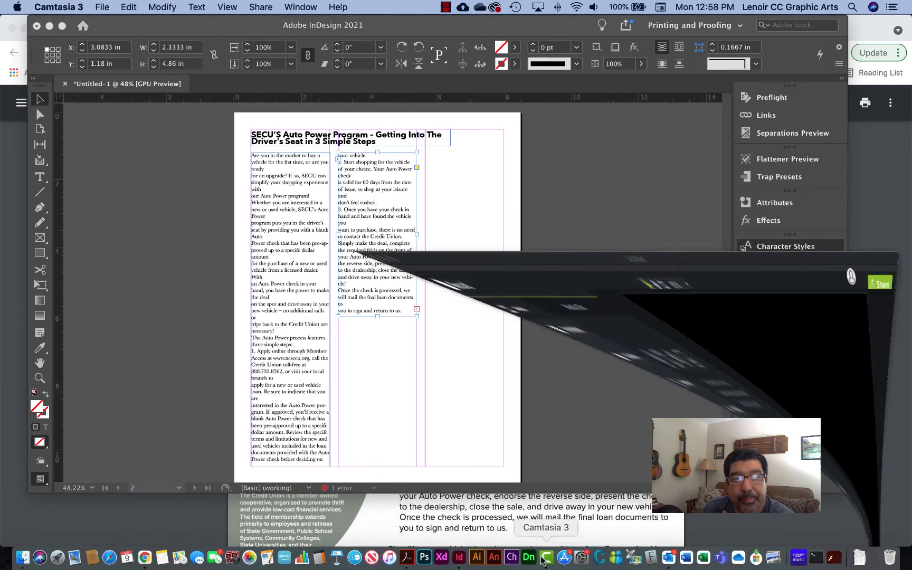